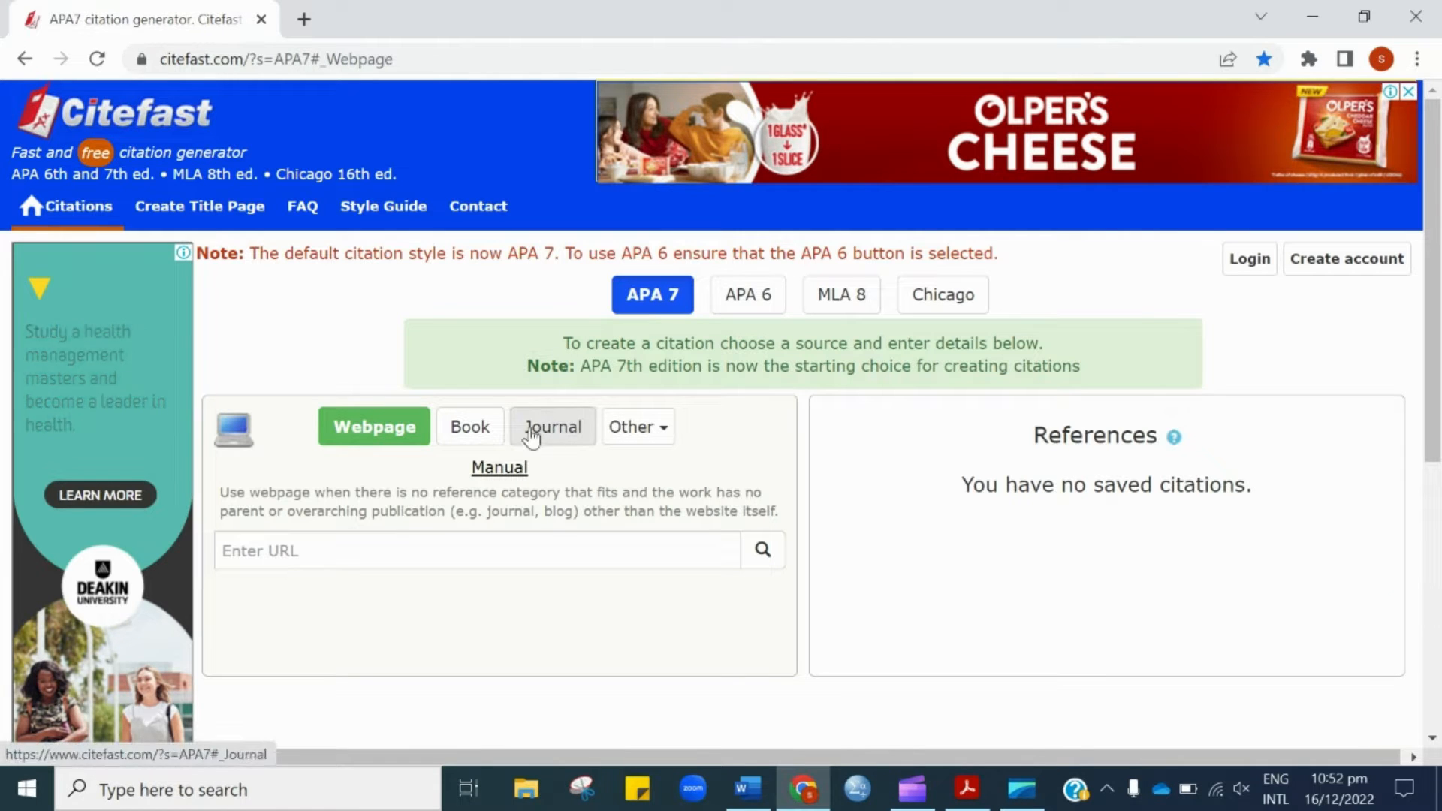
Choose Journal as the source type for the APA 7 citation and switch to manual entry
left_click(479, 428)
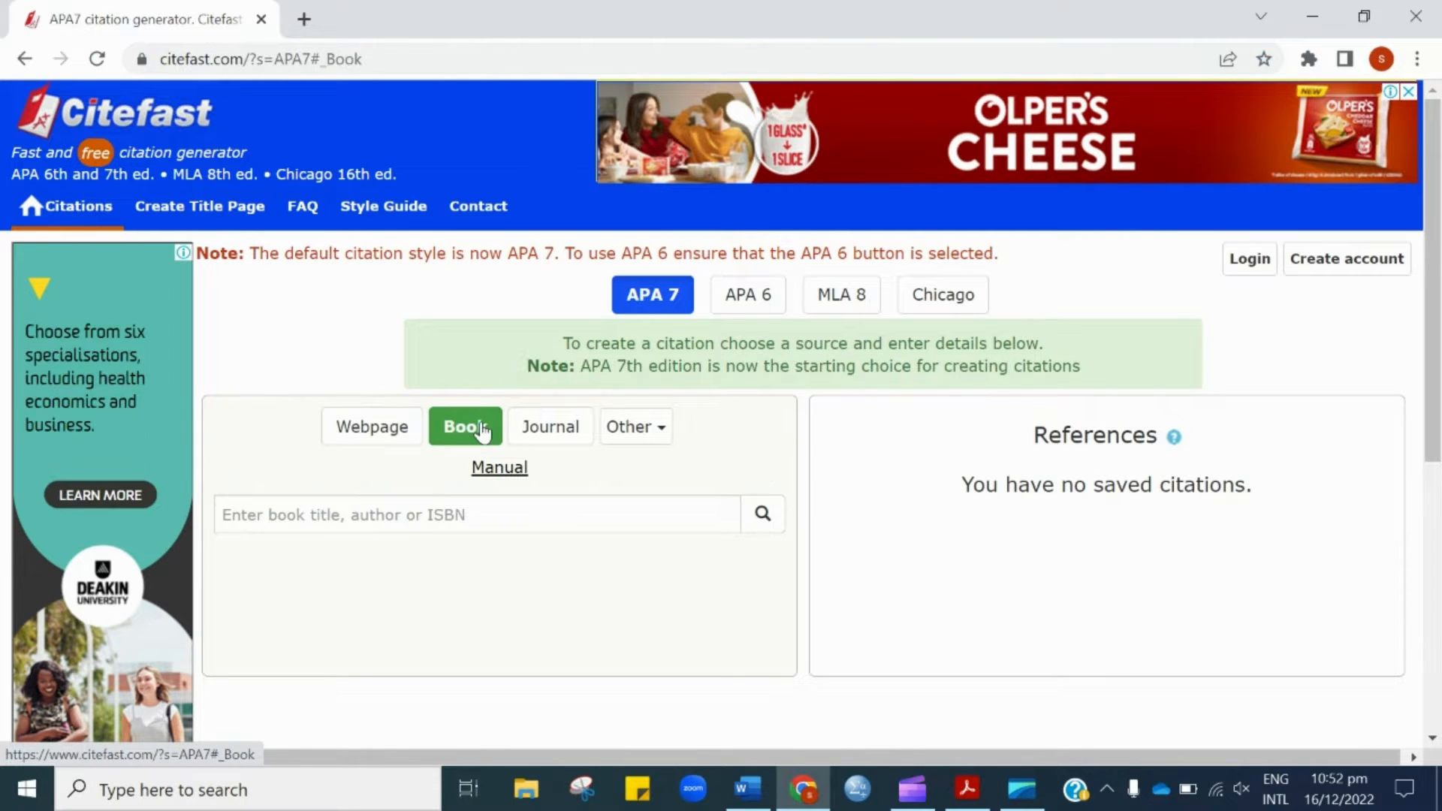
left_click(544, 429)
left_click(637, 426)
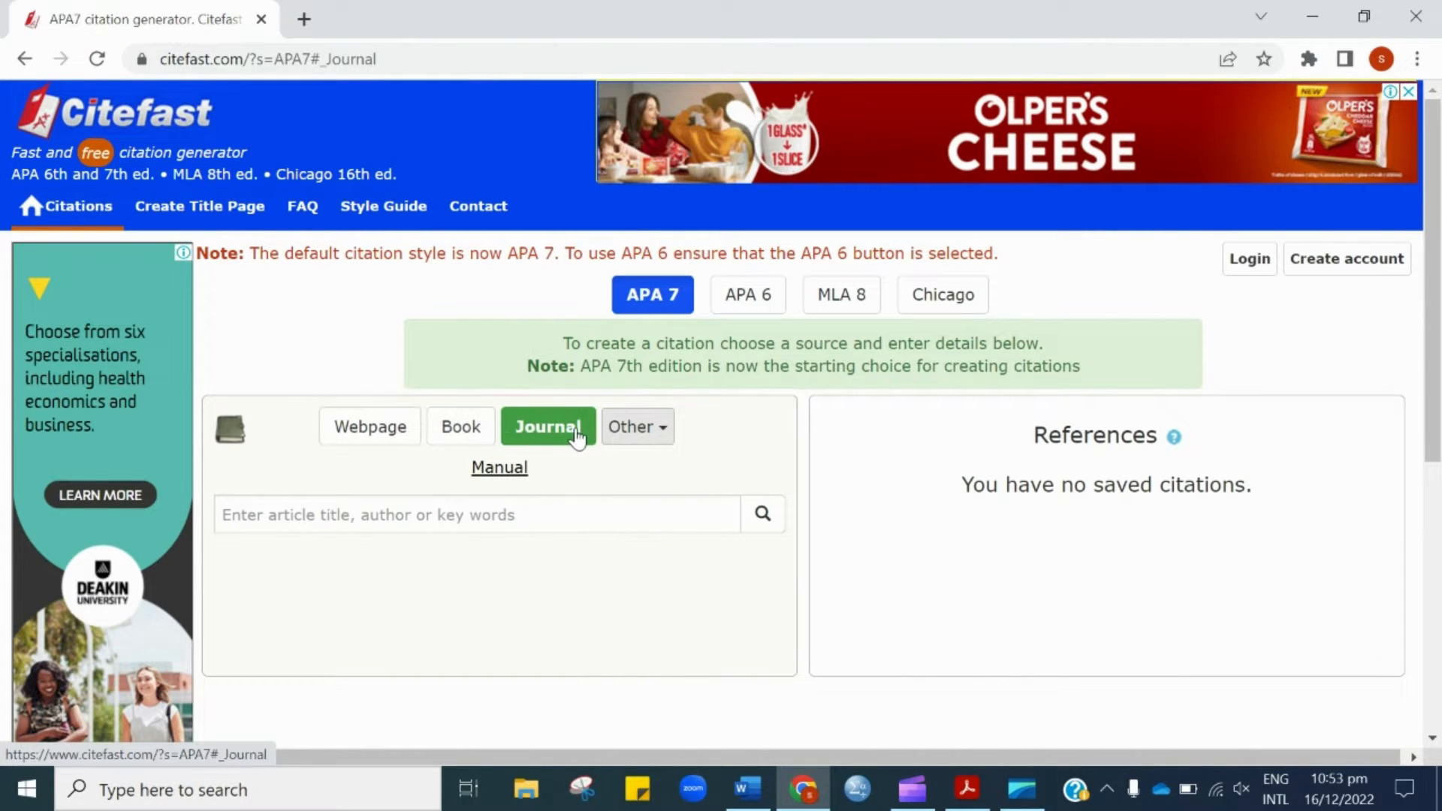
left_click(475, 426)
left_click(538, 430)
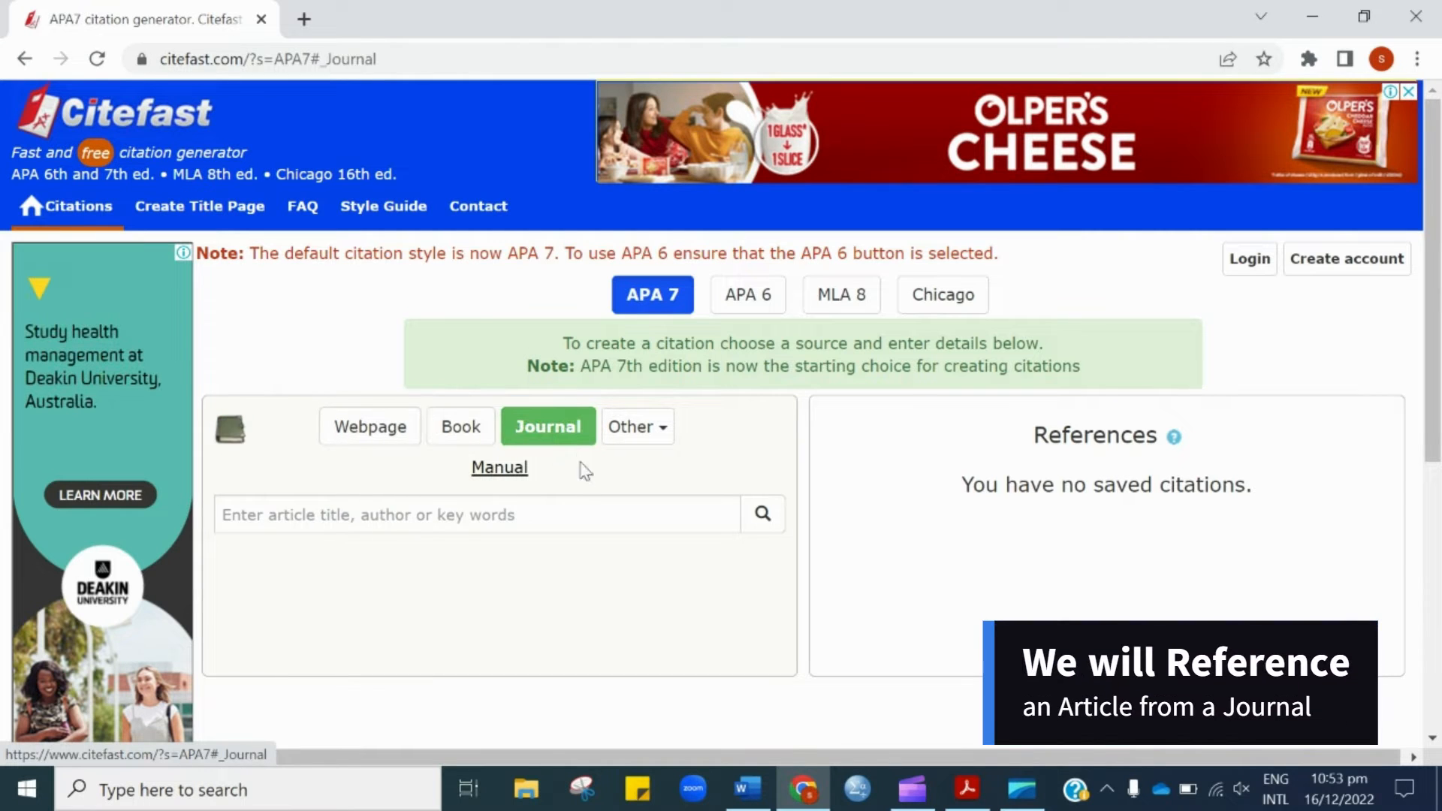
left_click(501, 469)
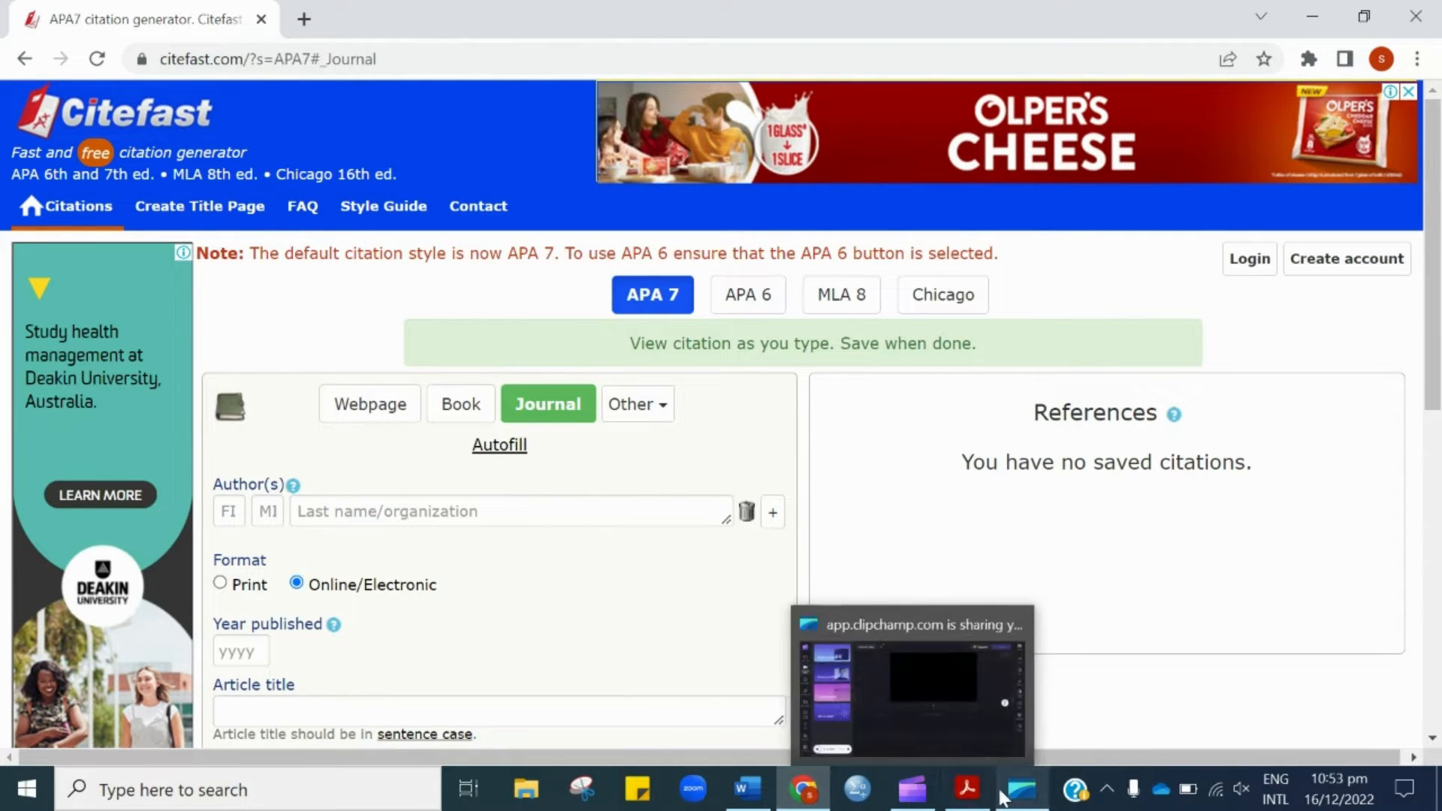
Open the article PDF in Adobe Acrobat Reader beside the citation form, with its tools pane collapsed and page 2 in view
mouse_move(959, 795)
left_click(961, 699)
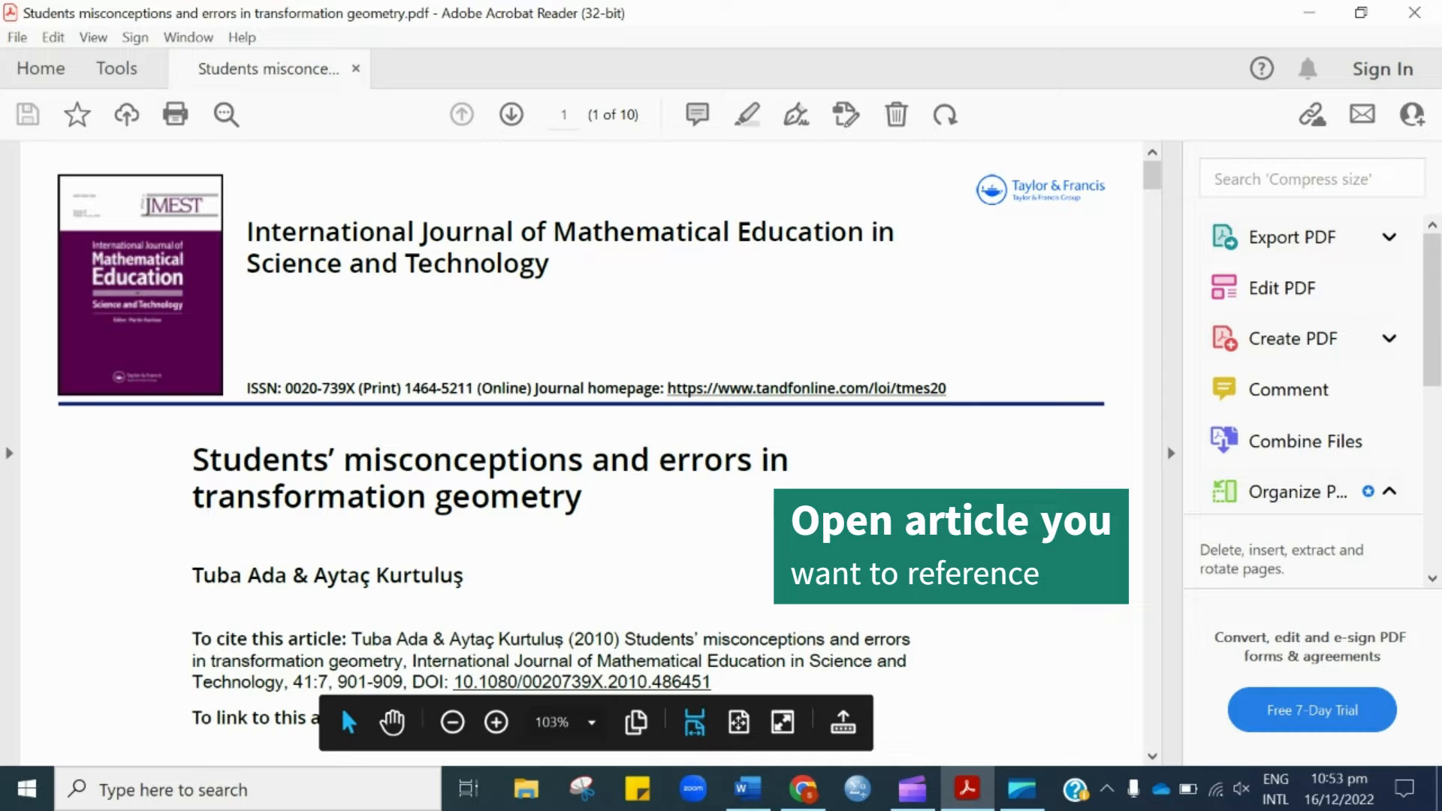
key("alt+Tab")
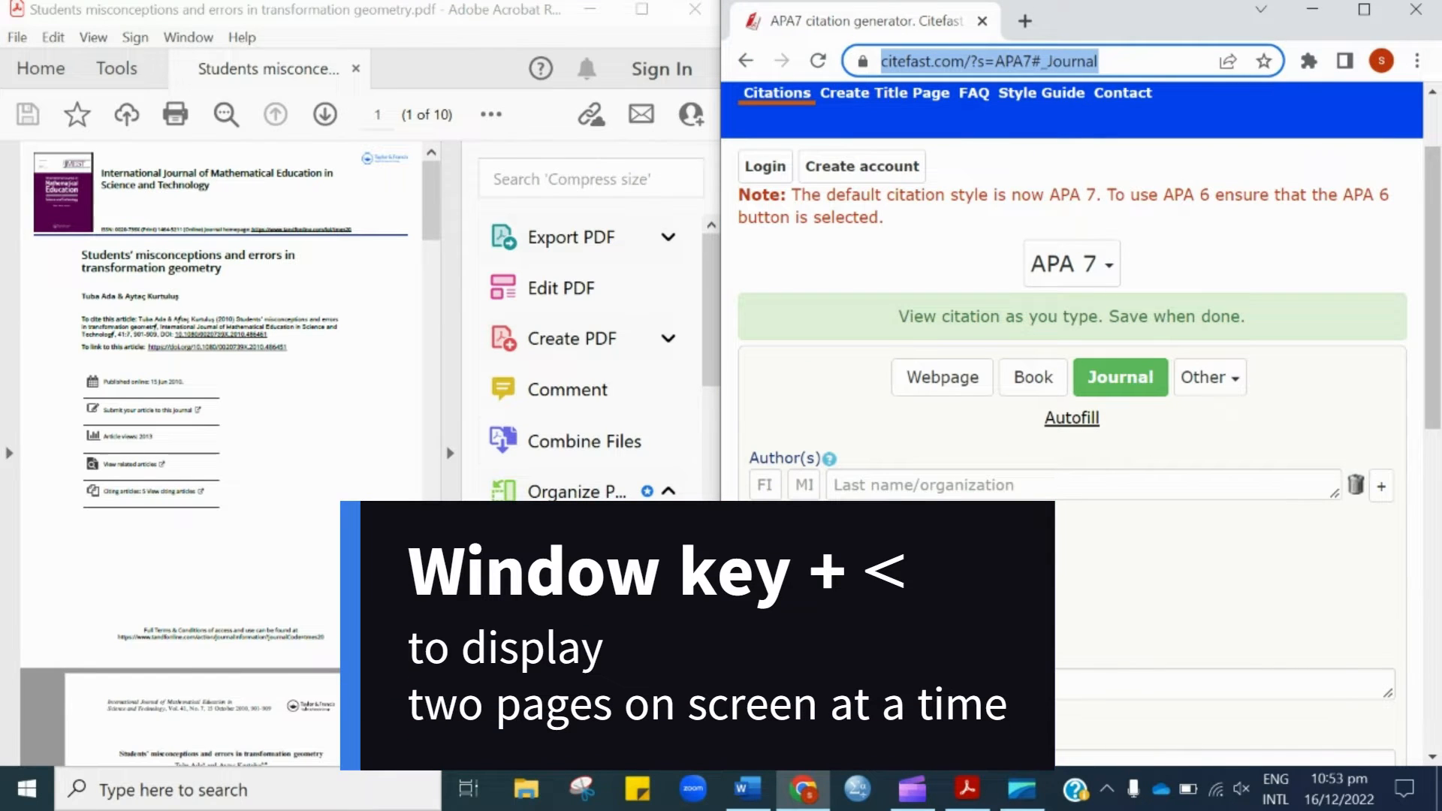
left_click(449, 454)
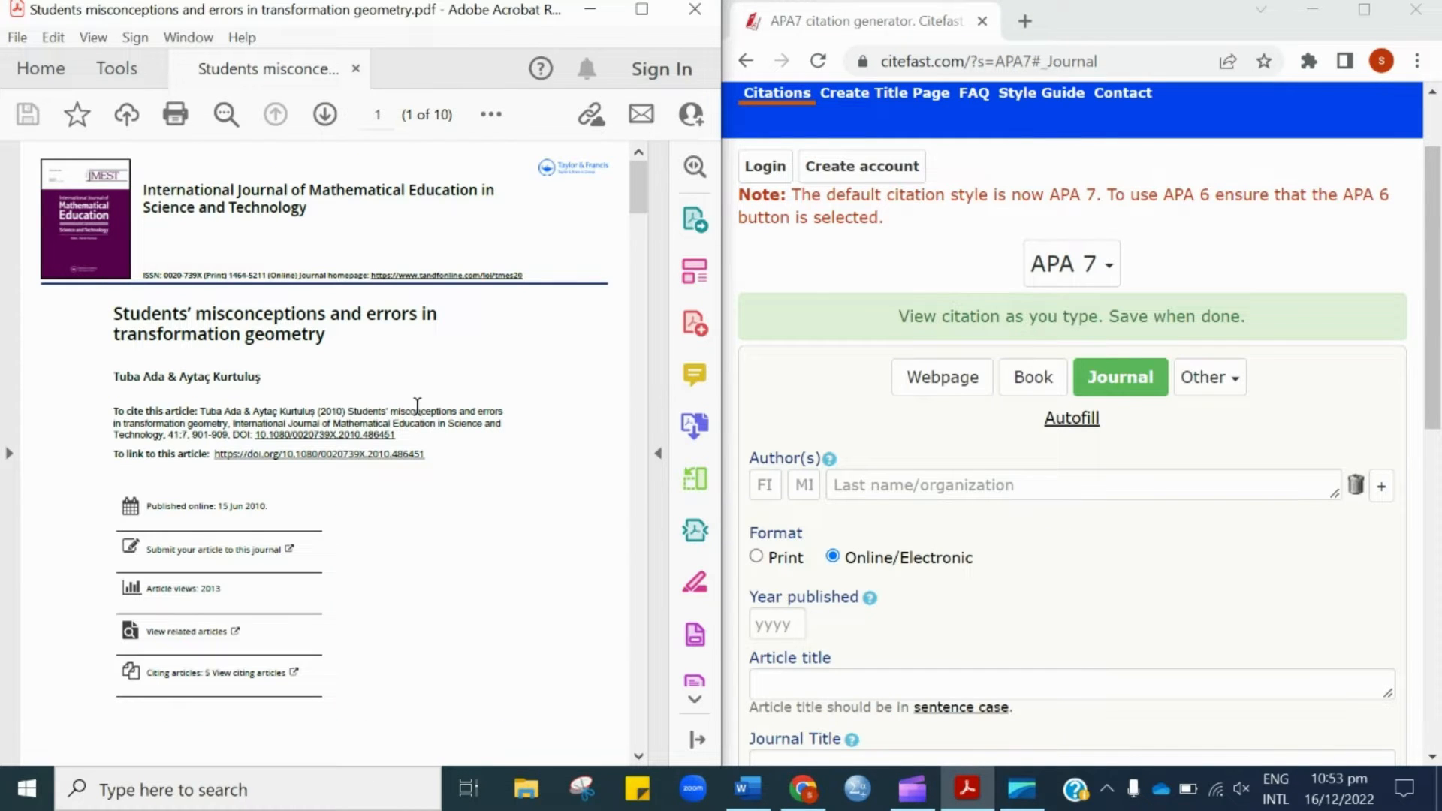
scroll(428, 444, "down", 1)
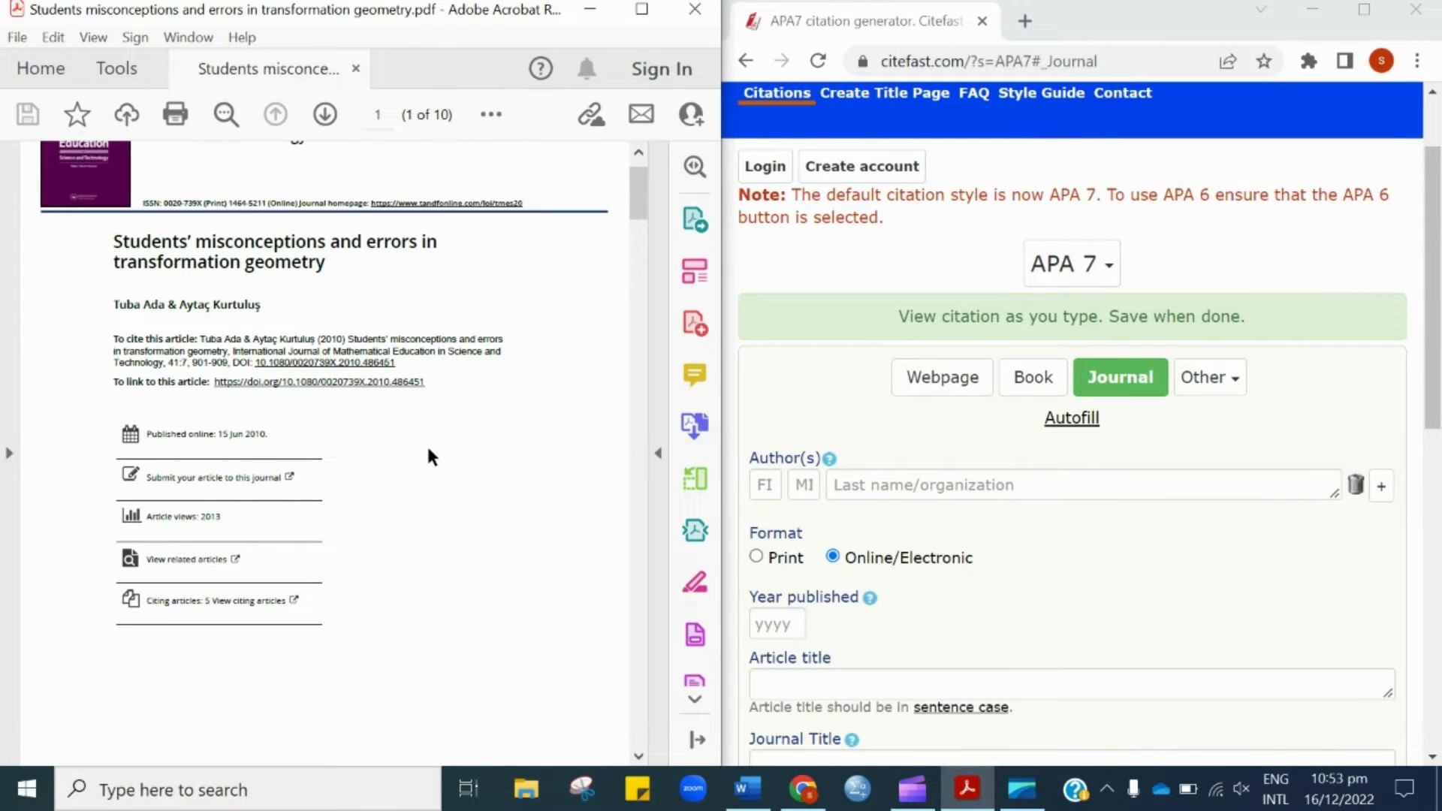
scroll(428, 451, "up", 1, "ctrl")
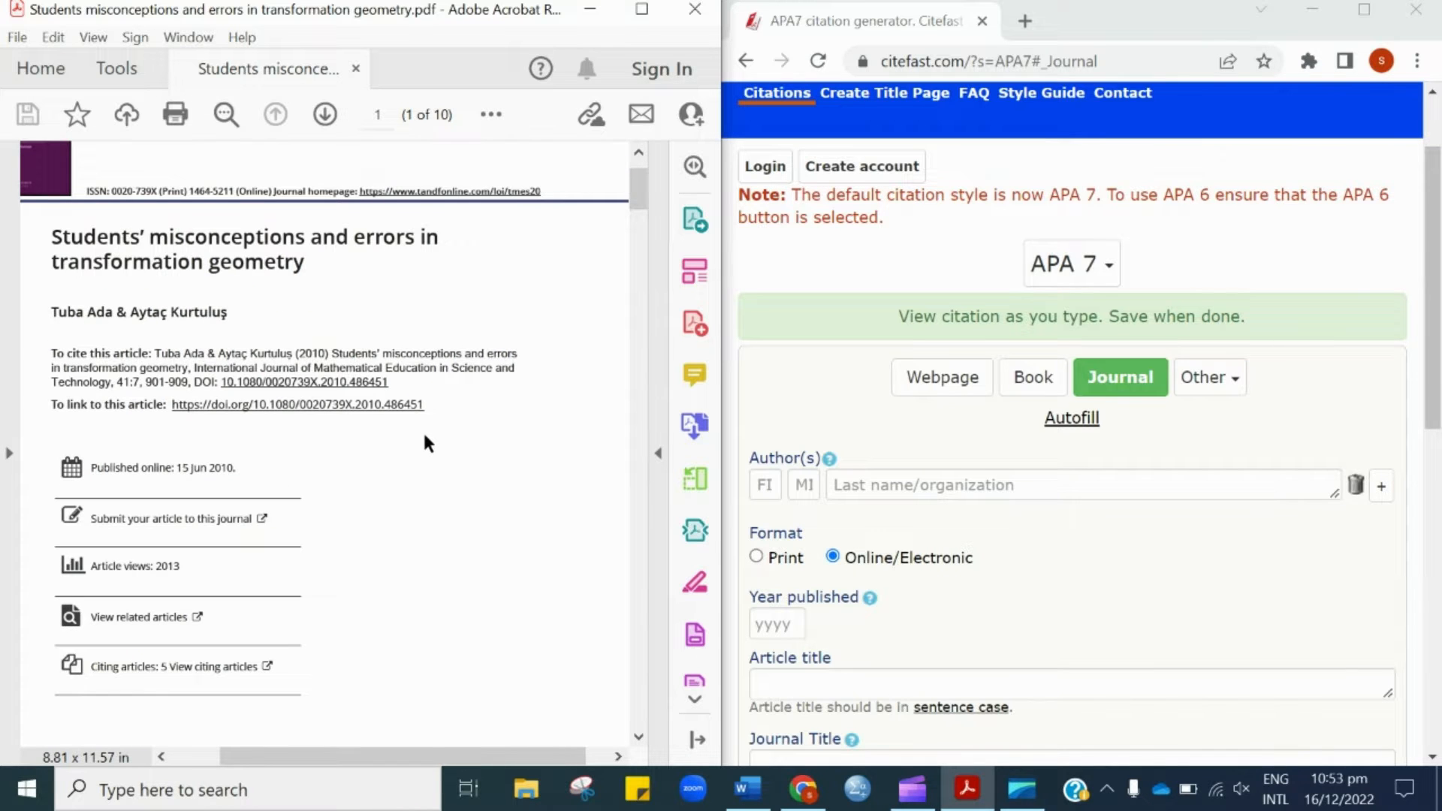
scroll(422, 430, "down", 8)
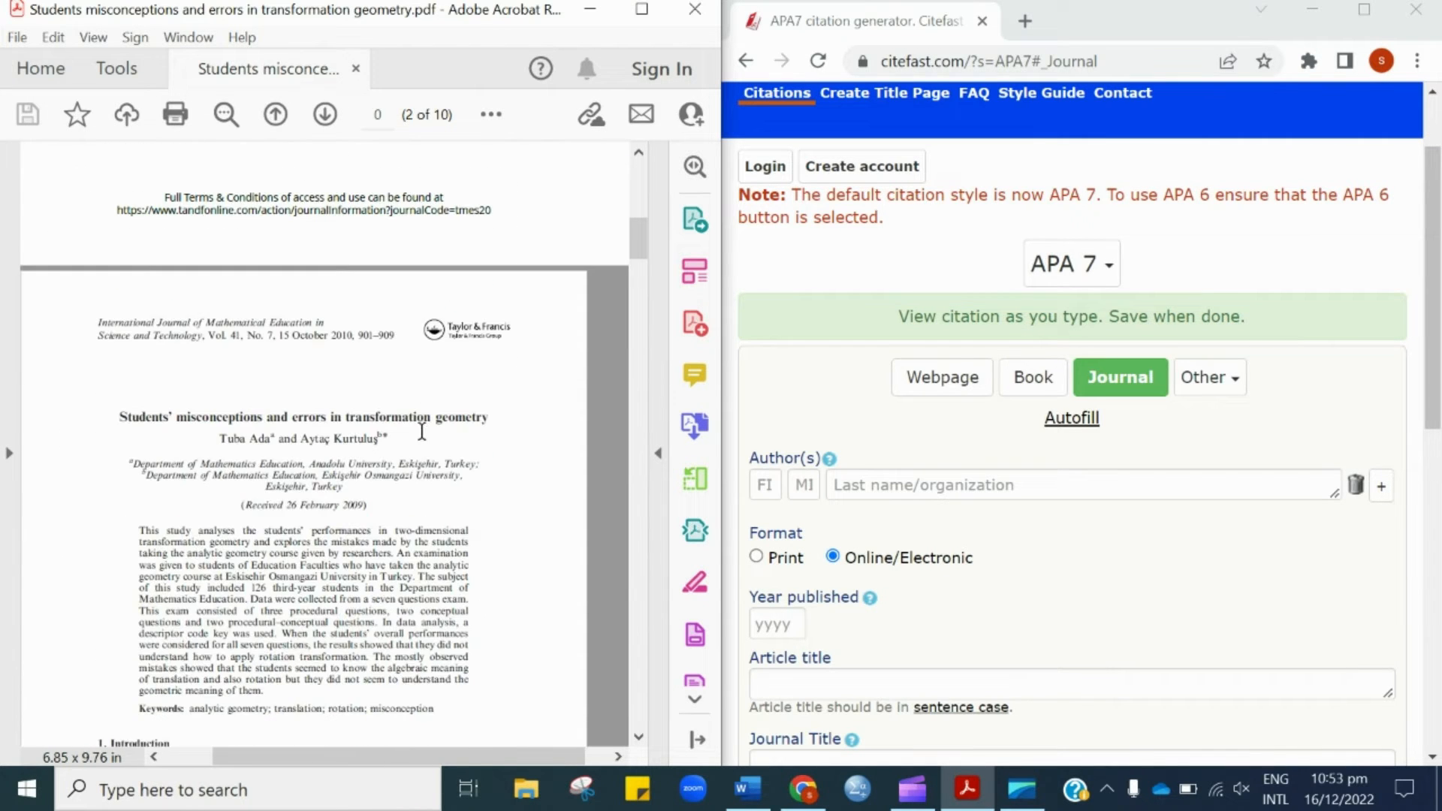
scroll(422, 432, "down", 1)
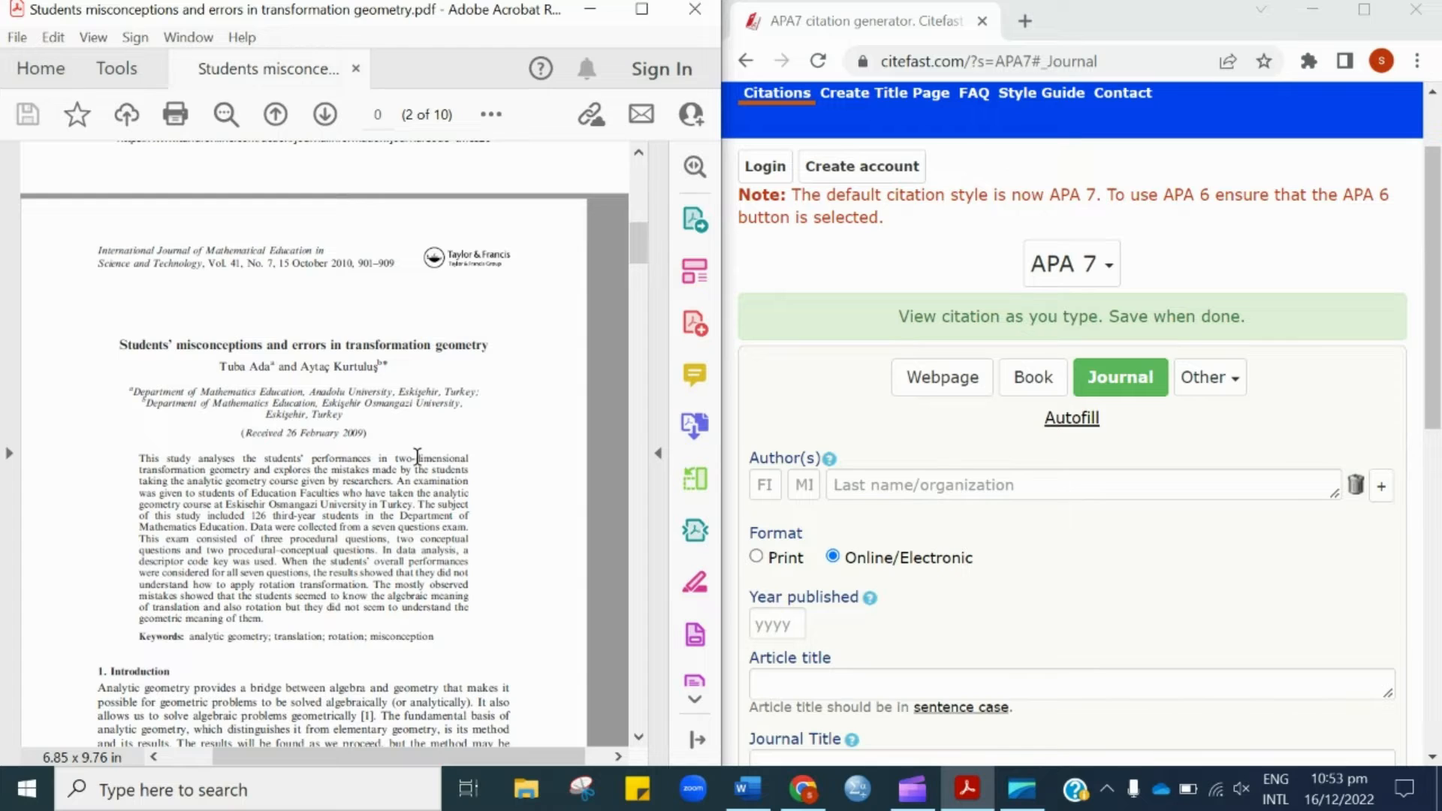
Enter the first author's first initial and last name from the article, without a middle initial
left_click(764, 485)
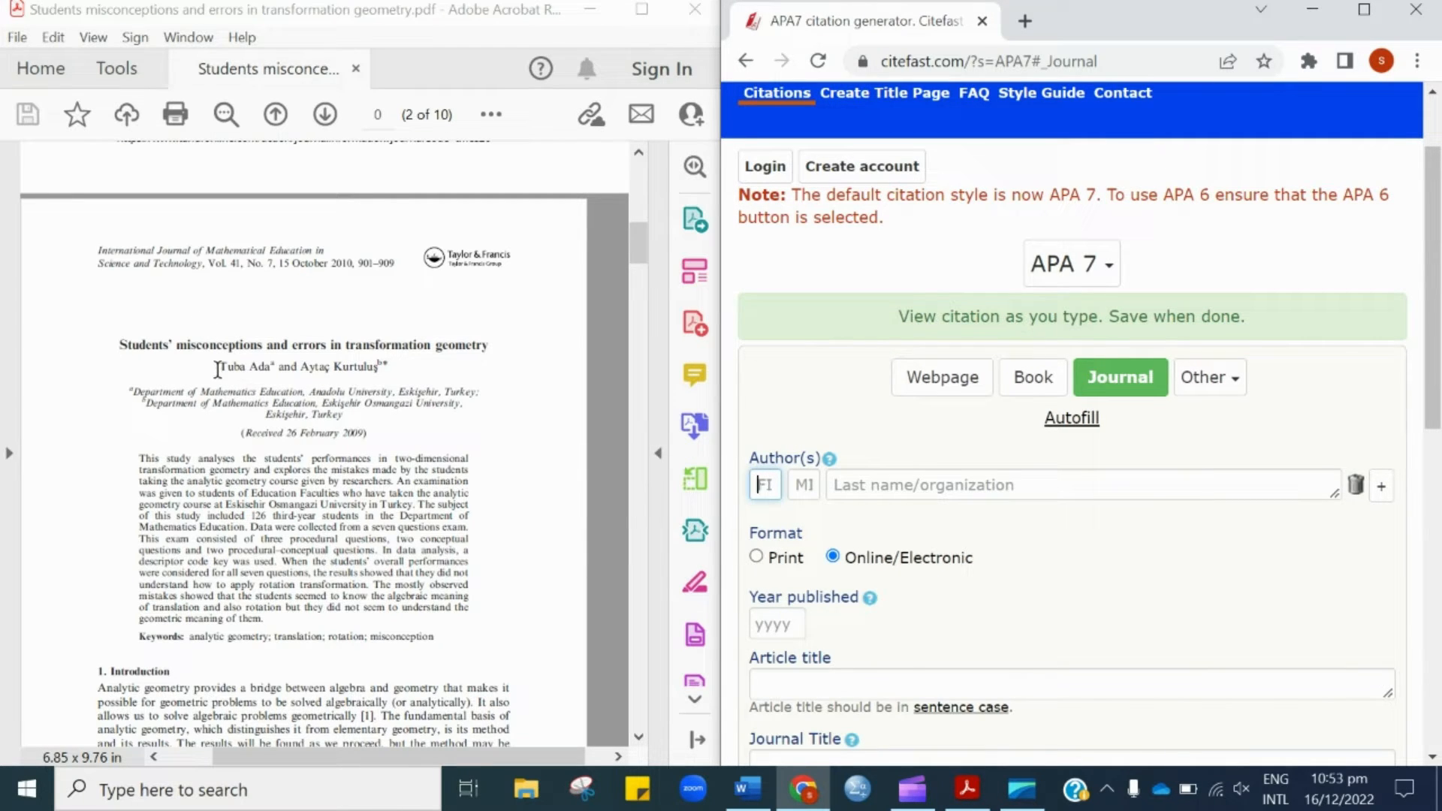
left_click_drag(217, 370, 403, 363)
left_click(412, 374)
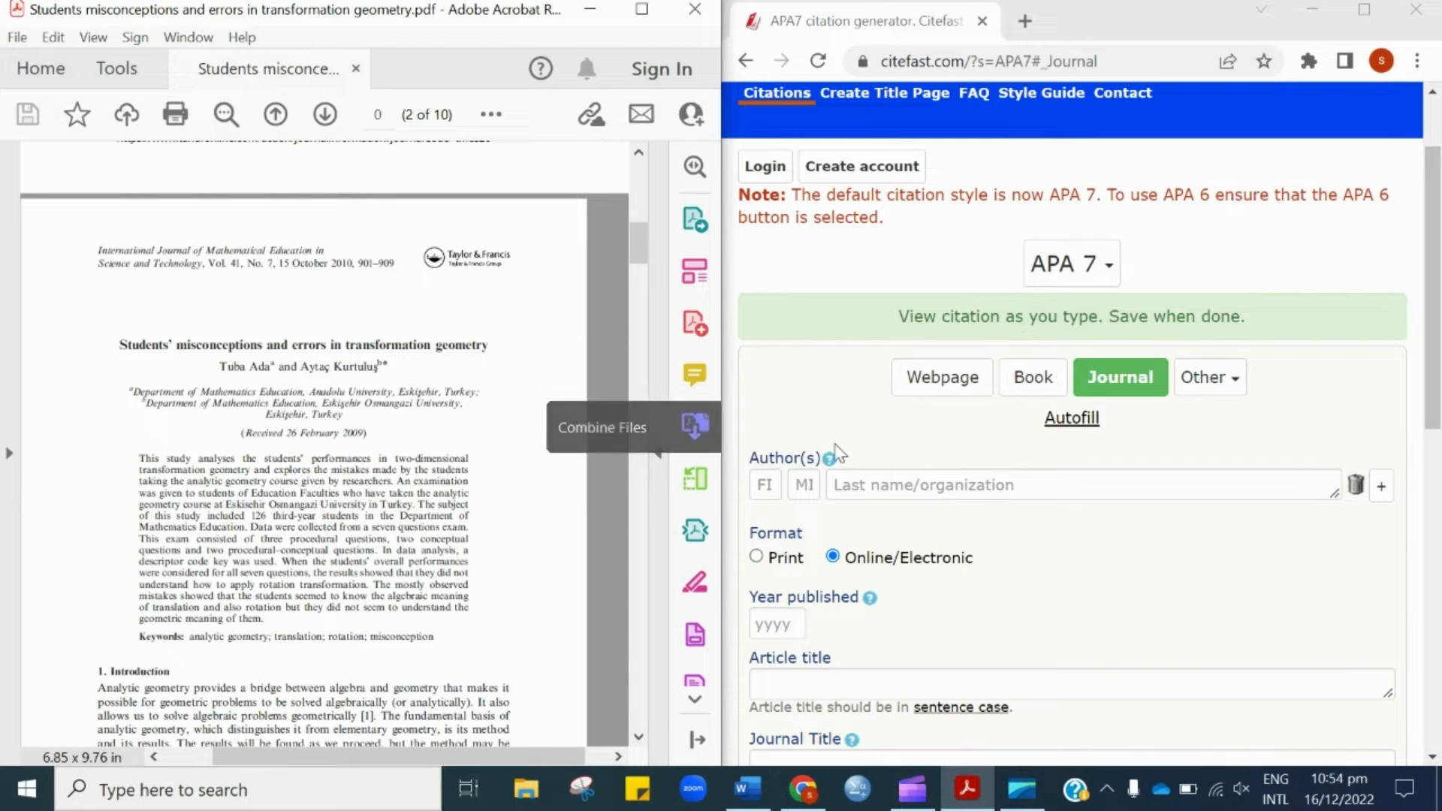
left_click(766, 486)
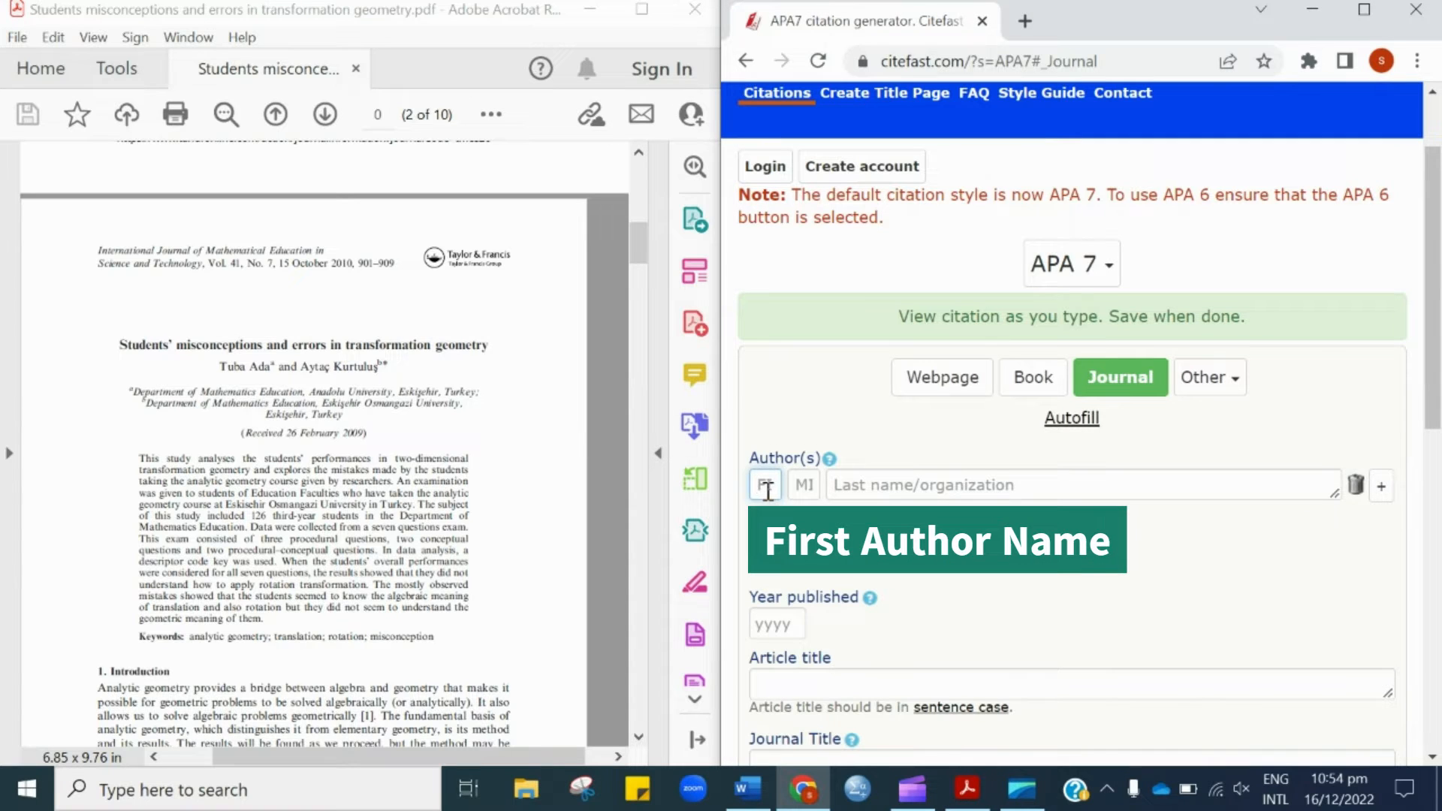
type("T")
left_click(807, 472)
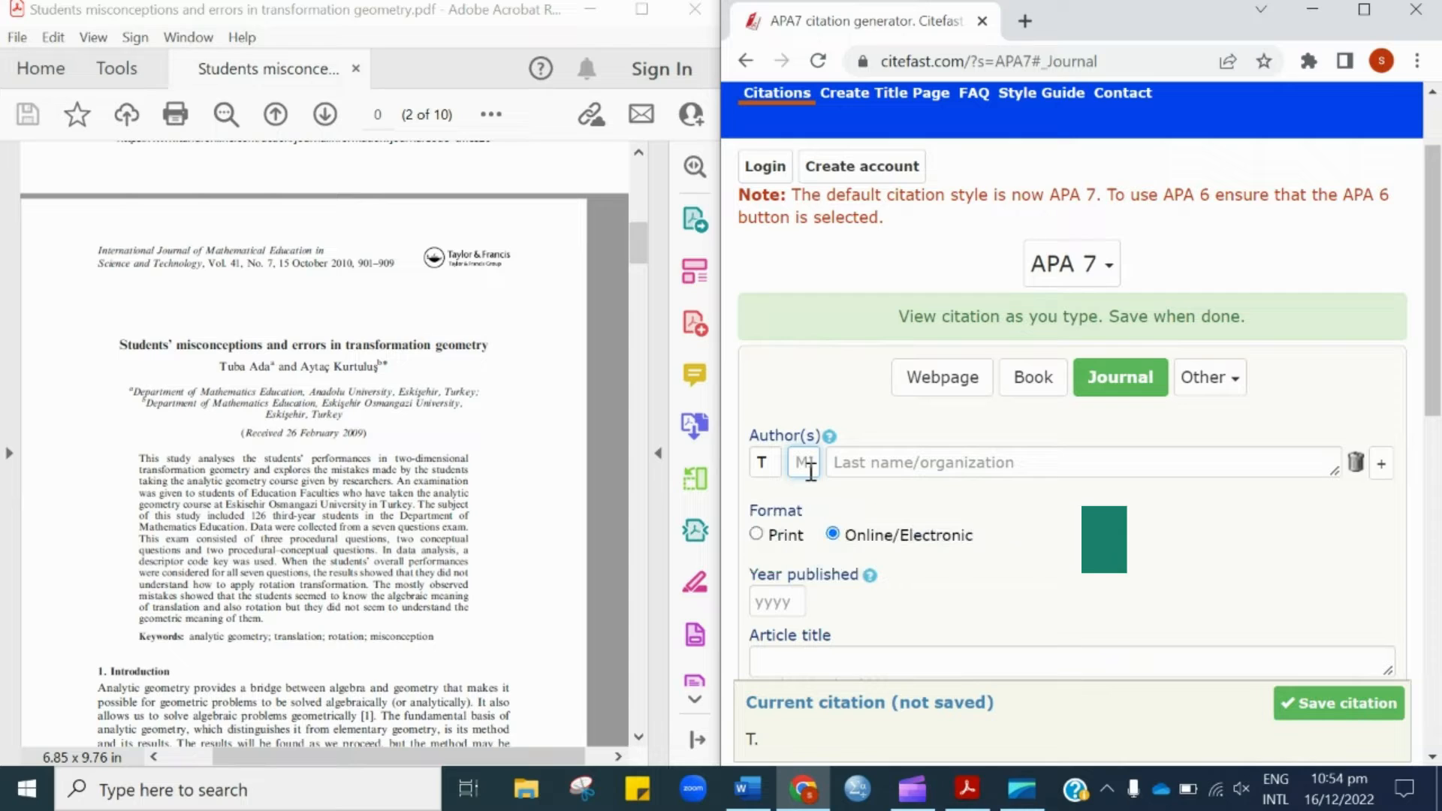
left_click(861, 460)
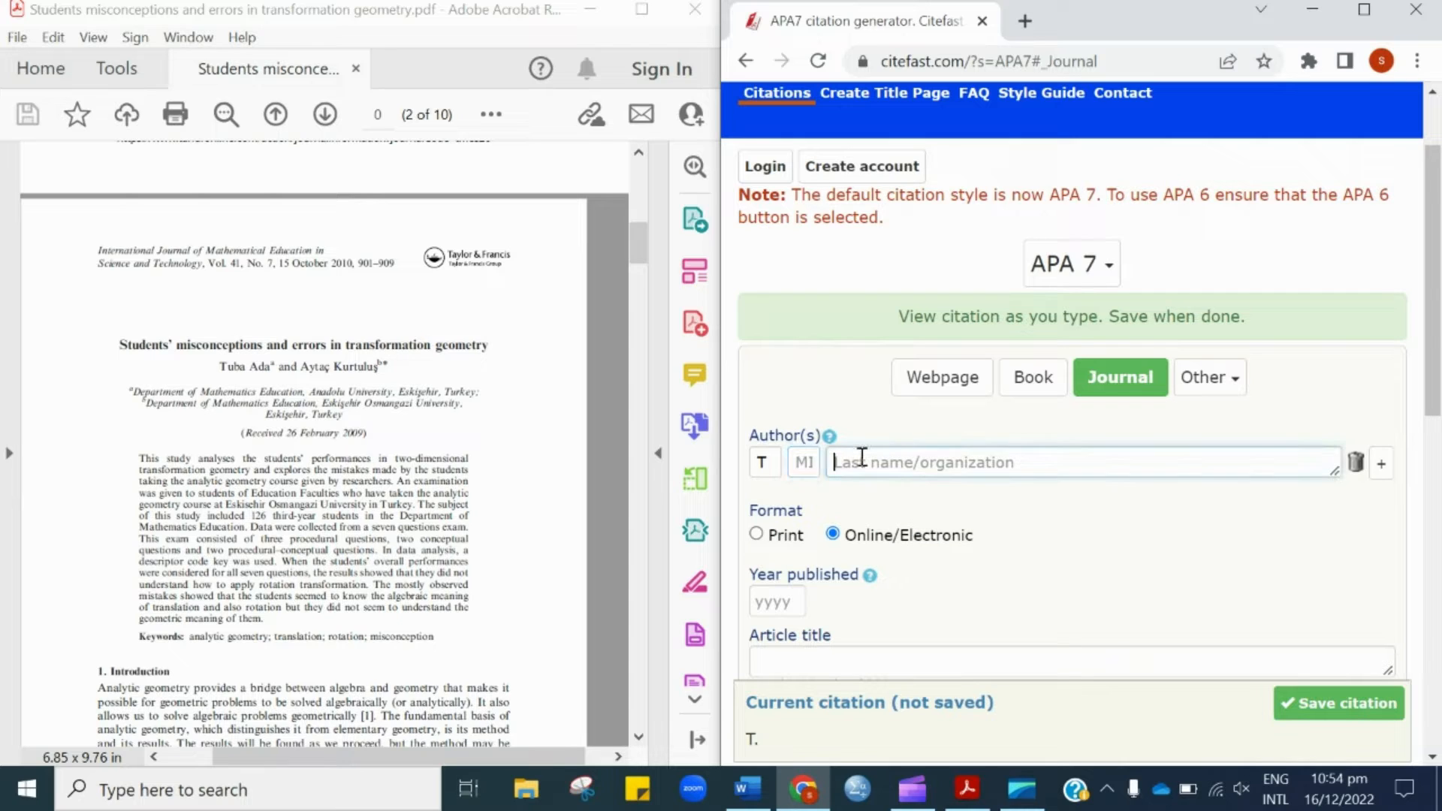
type("Ada")
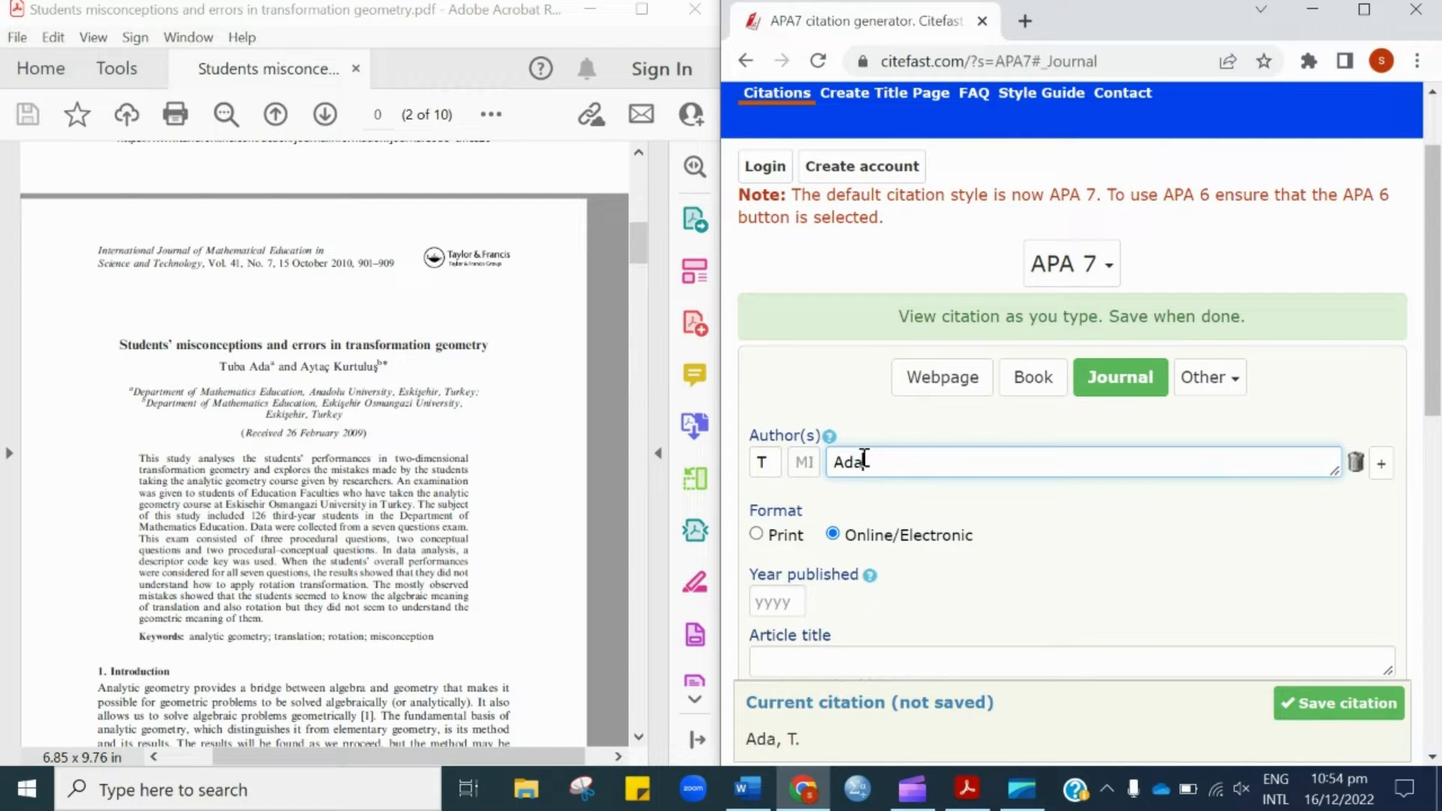
Add a second author row and enter the second author's first initial and last name
left_click(1381, 463)
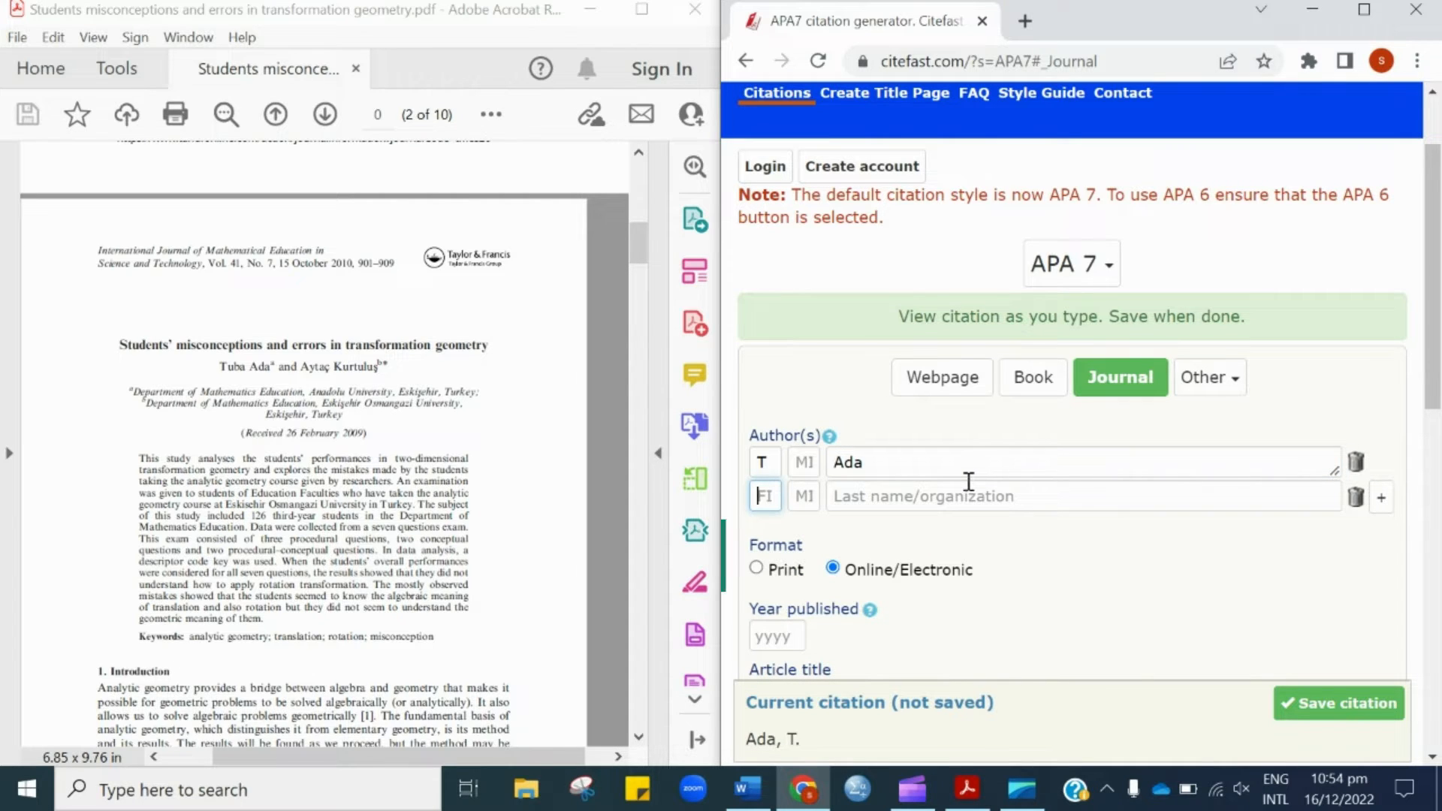
type("A")
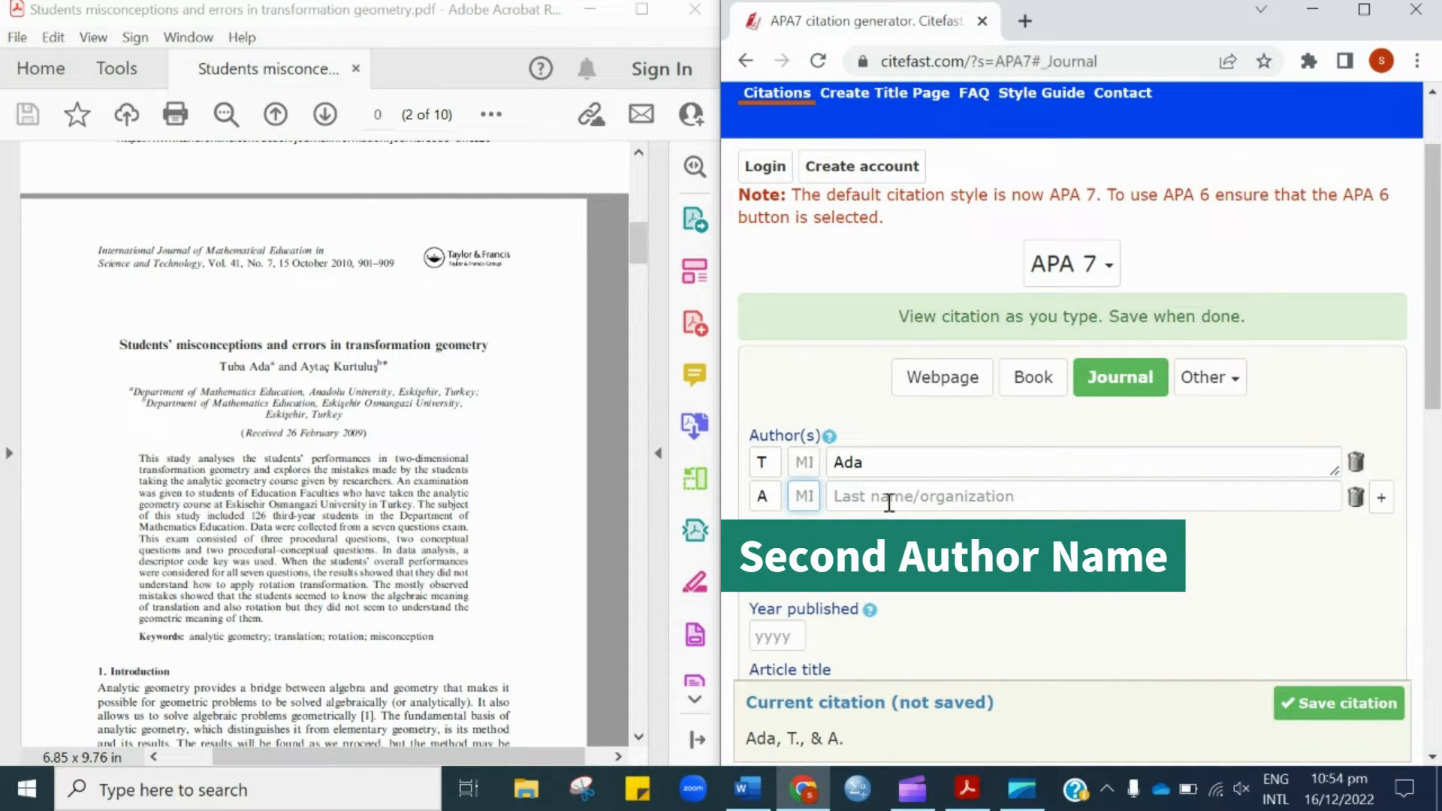
left_click(889, 503)
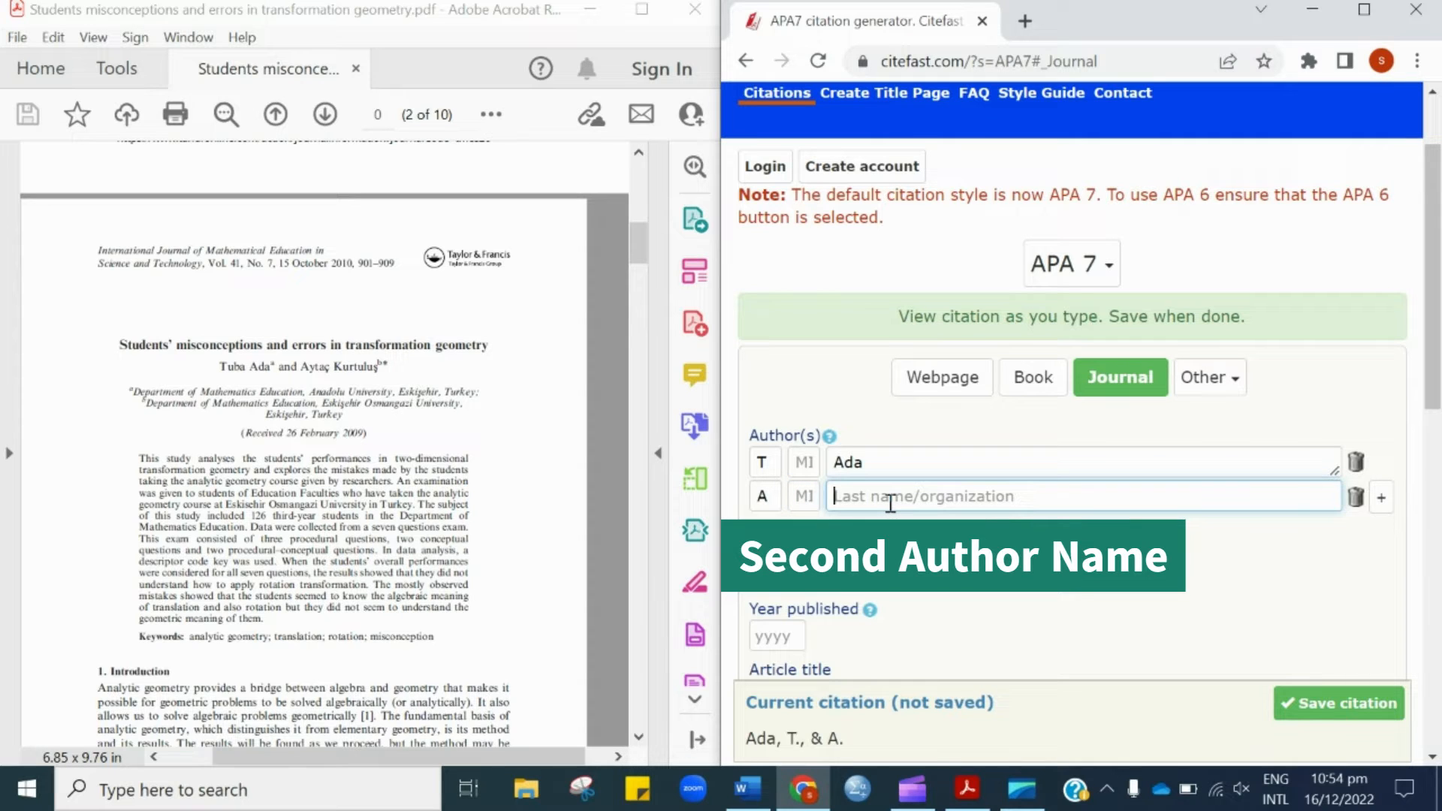
type("K")
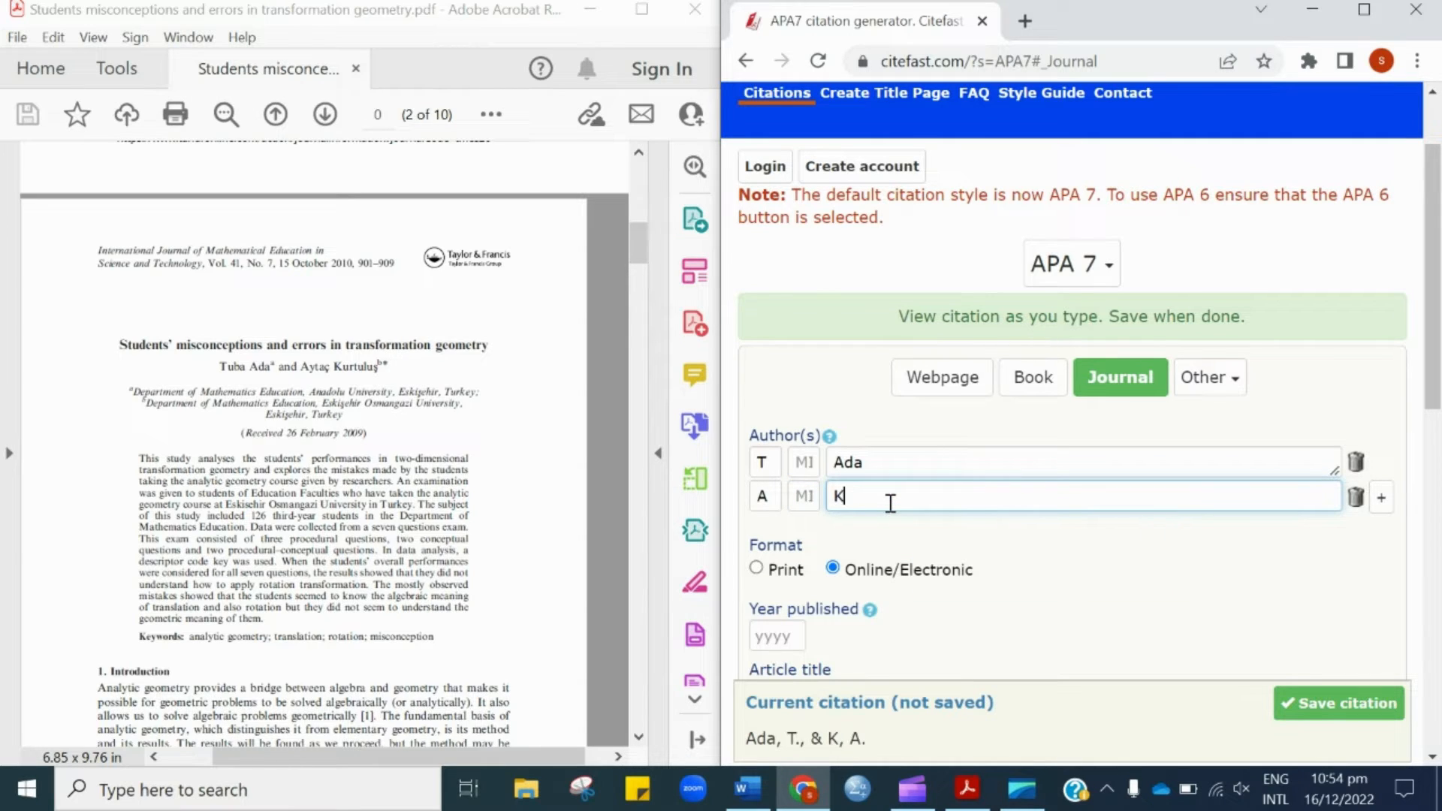
type("urtulus")
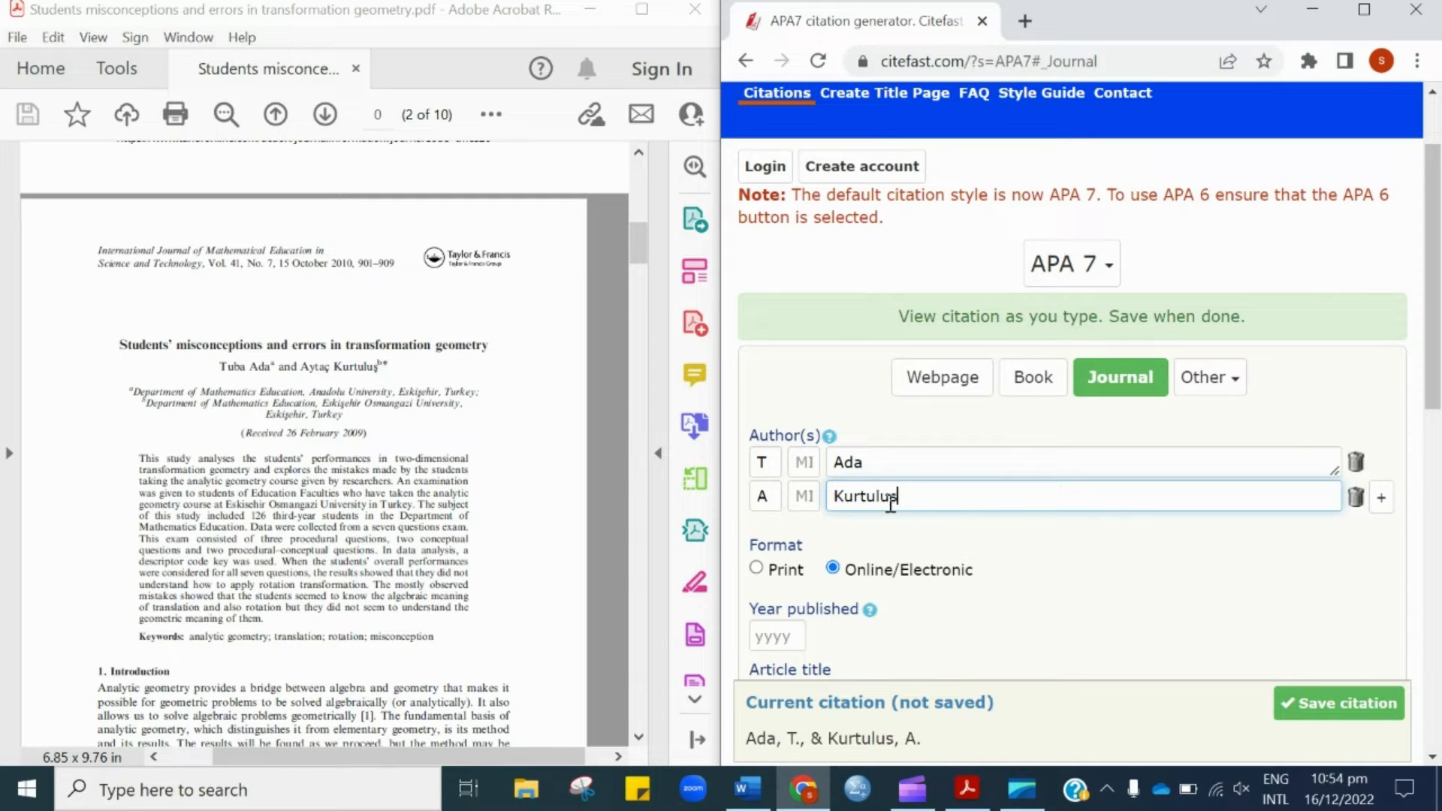
left_click(1162, 560)
Keep the format as Online/Electronic and set the year published to 2010
scroll(1067, 548, "down", 2)
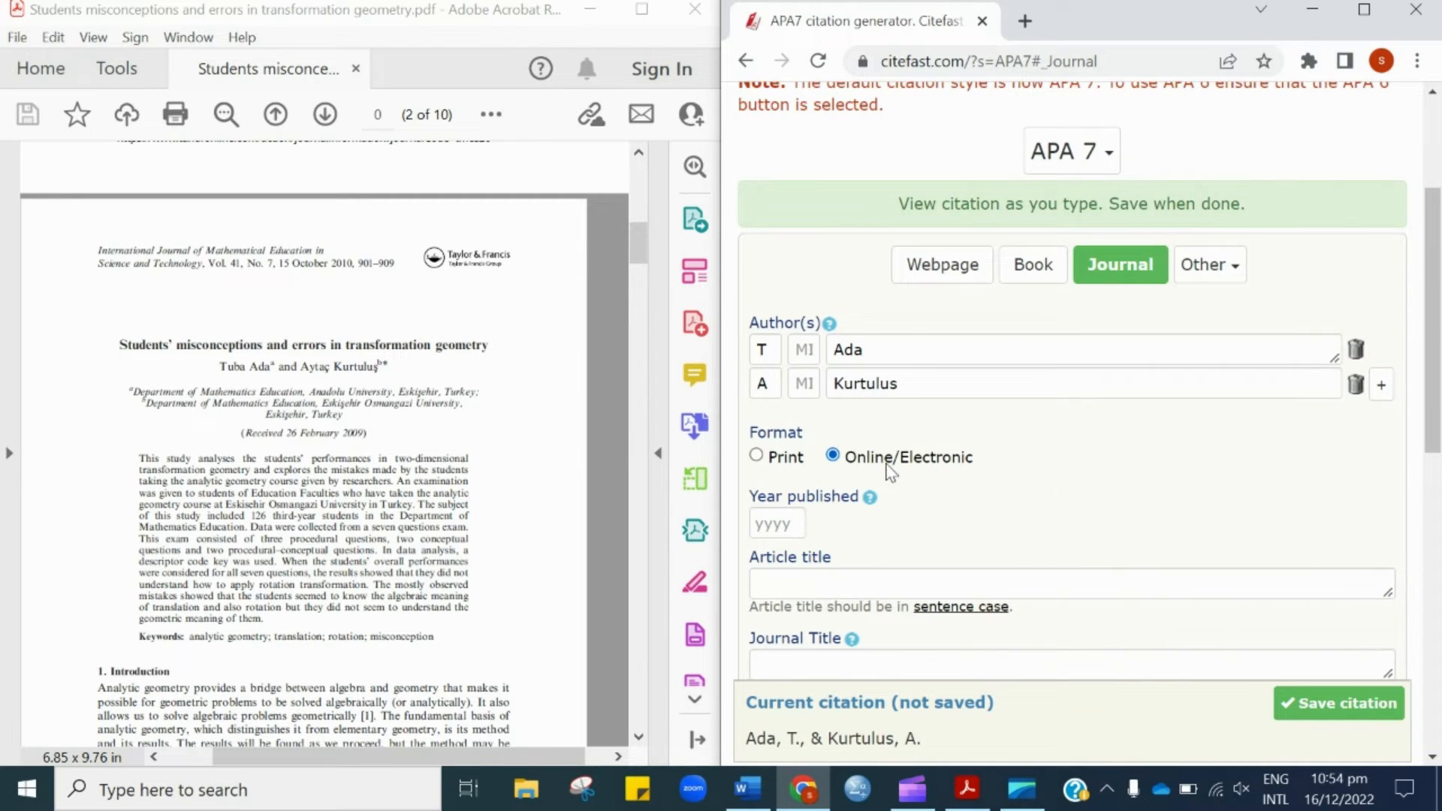
left_click(756, 455)
left_click(832, 456)
scroll(864, 450, "down", 2)
left_click(781, 410)
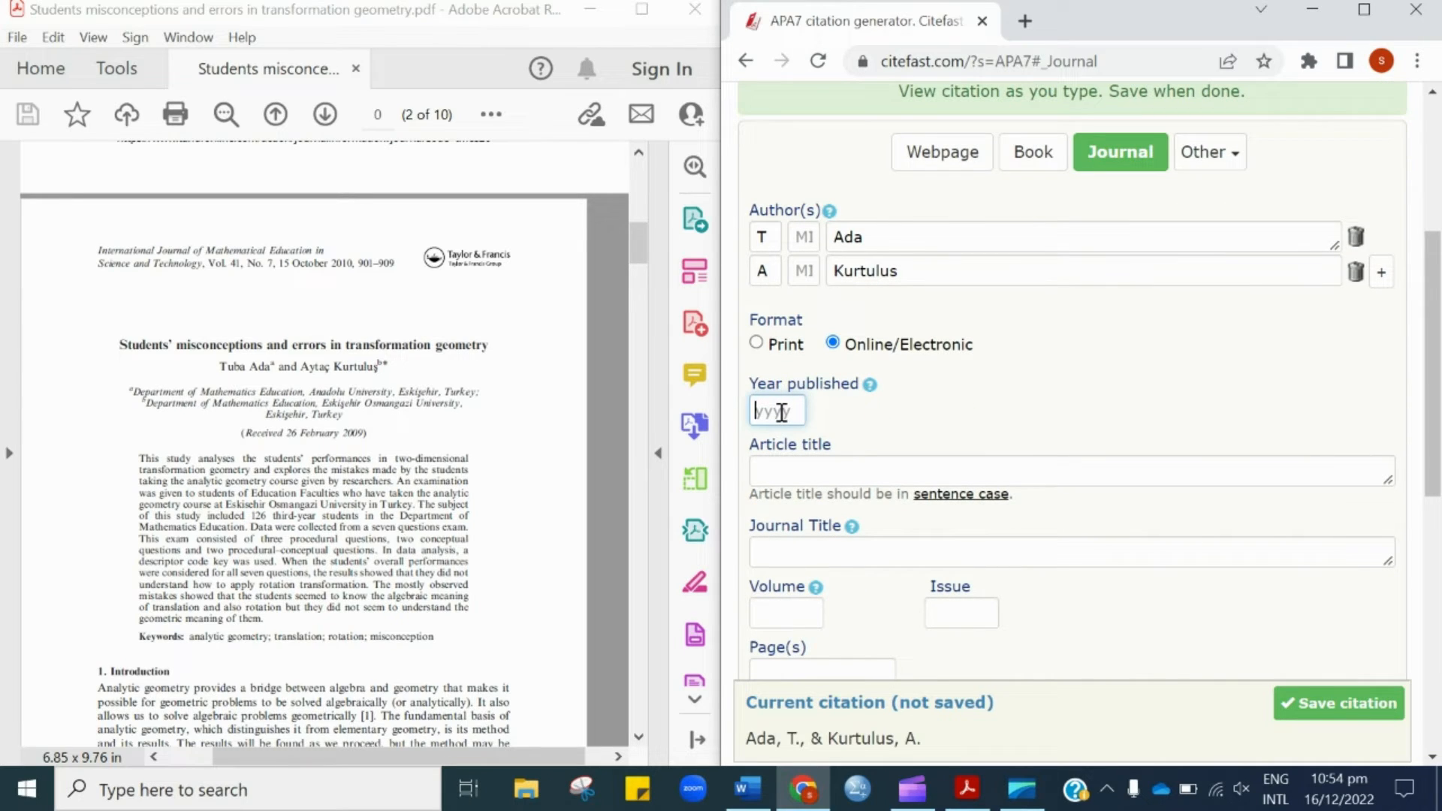
type("2010")
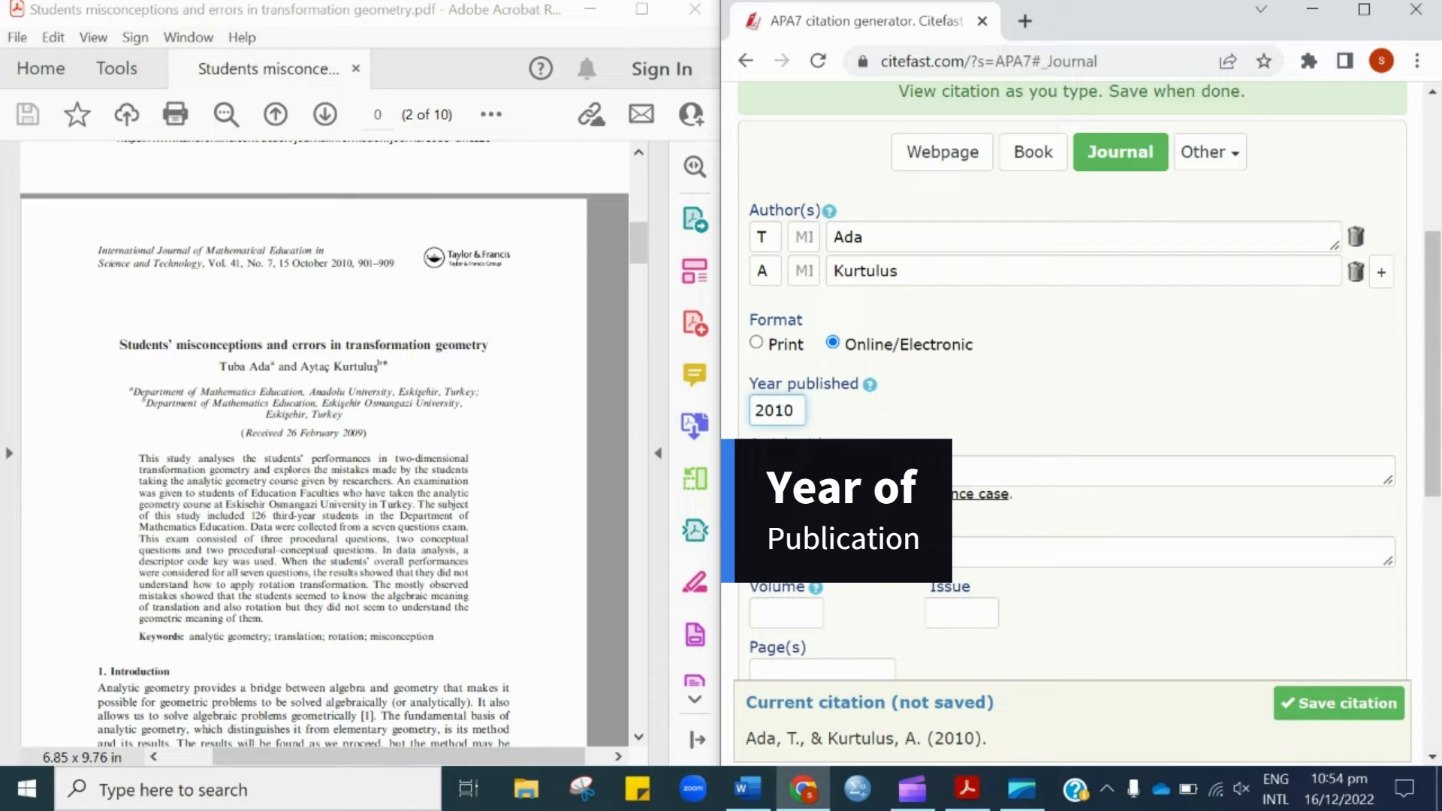
Copy the title "Students' misconceptions and errors in transformation geometry" from the PDF into the citation's article title
left_click(804, 471)
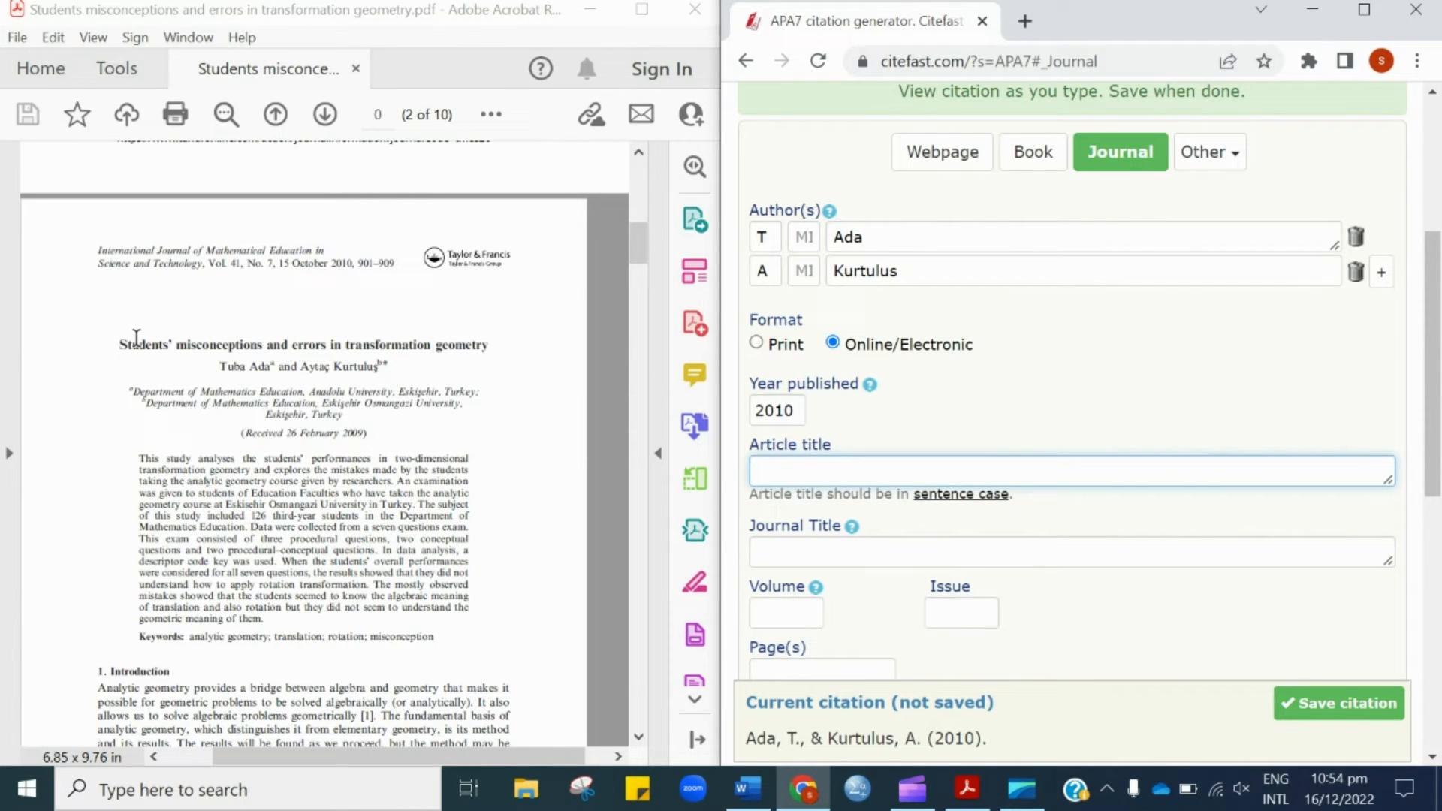
left_click_drag(115, 345, 509, 344)
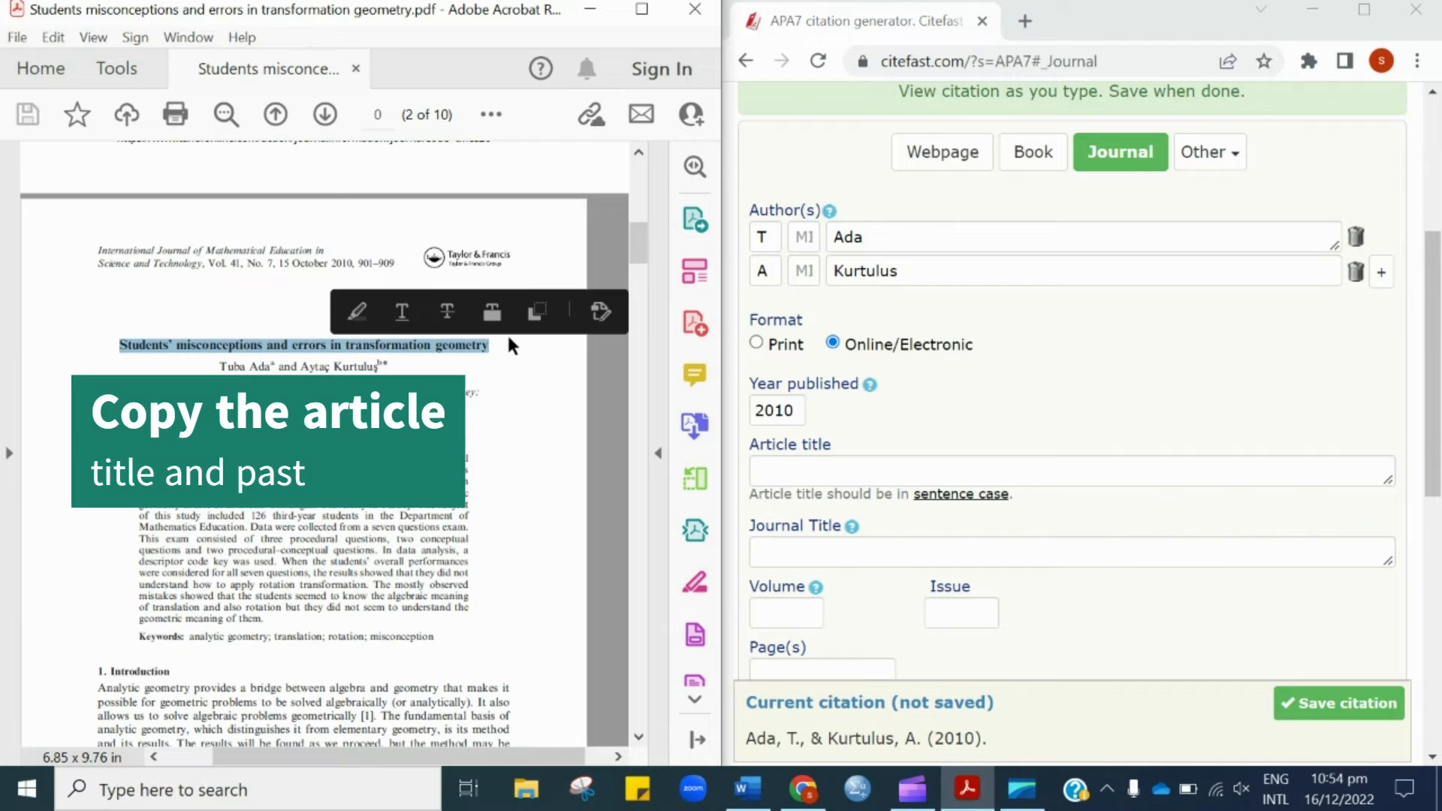
key("ctrl+c")
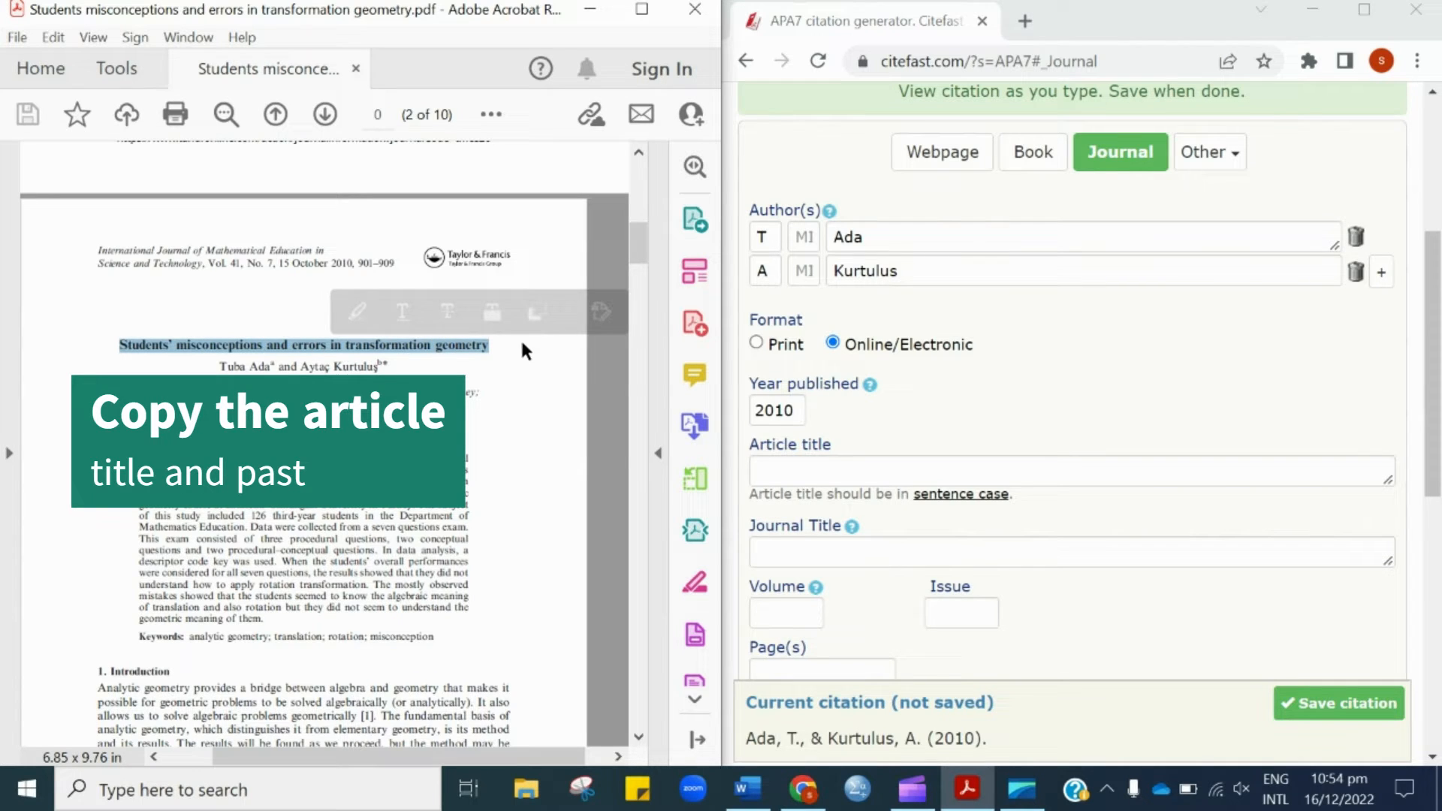
left_click(827, 461)
key("ctrl+v")
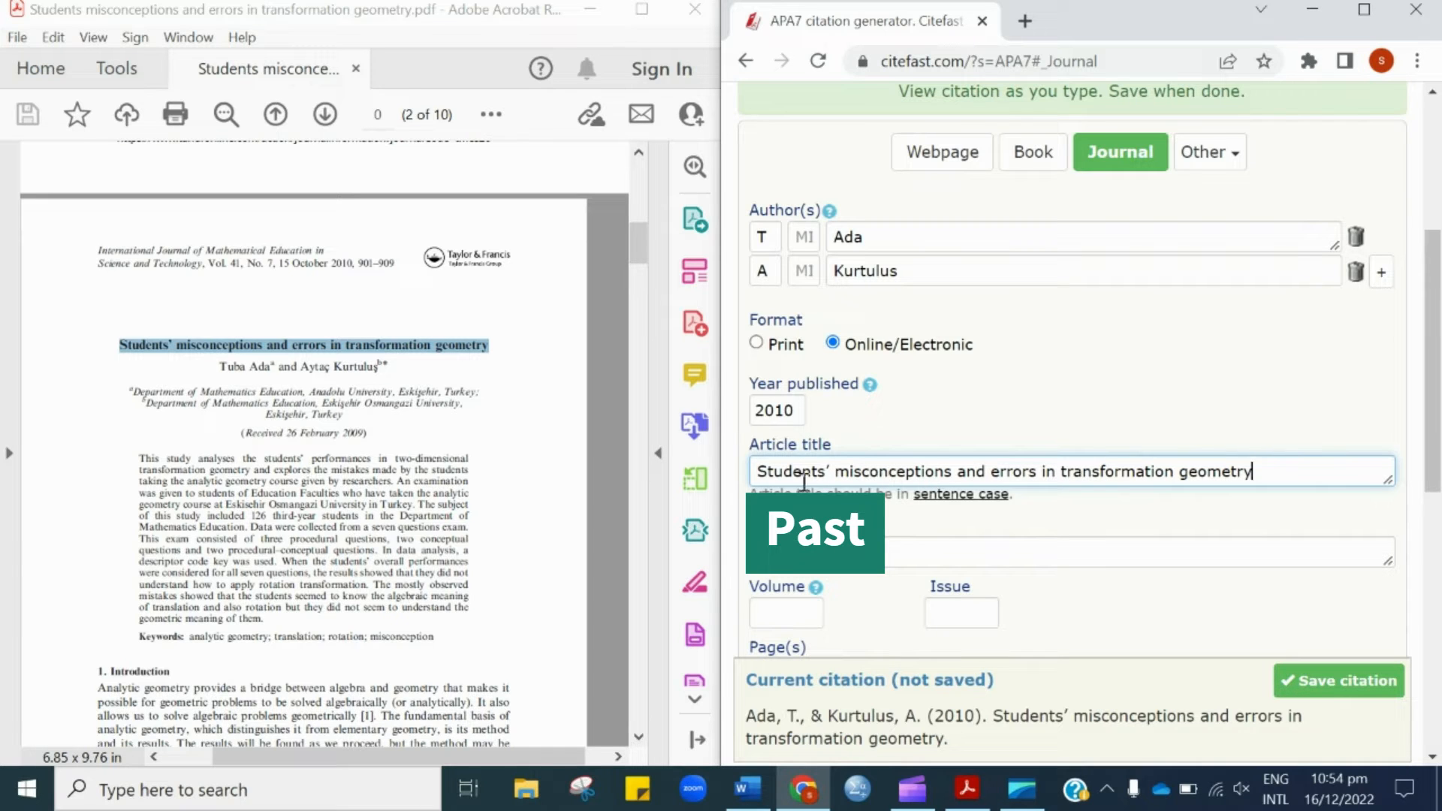
Copy "International Journal of Mathematical Education in Science and Technology" from the PDF header into the citation's journal title
scroll(997, 469, "down", 1)
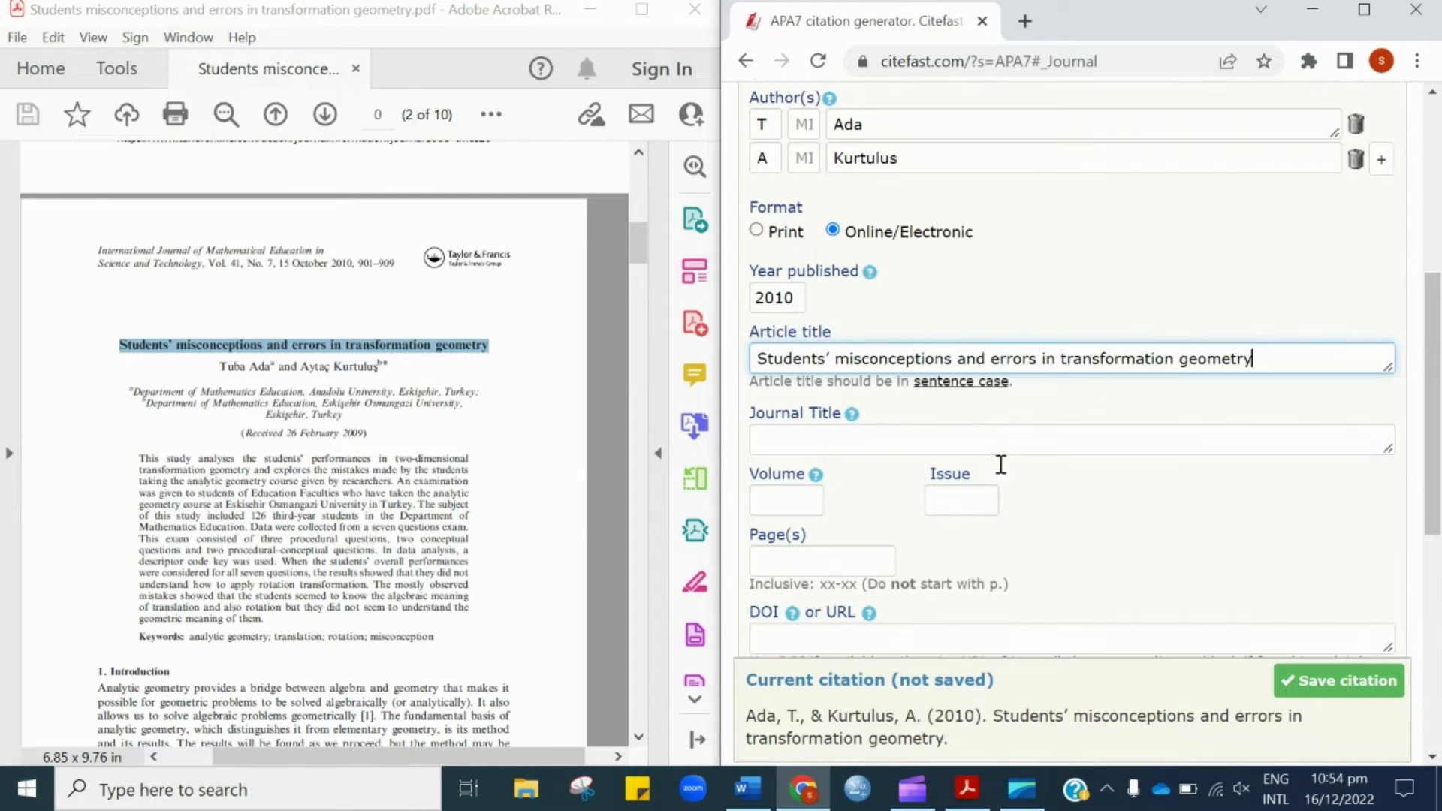
left_click(784, 445)
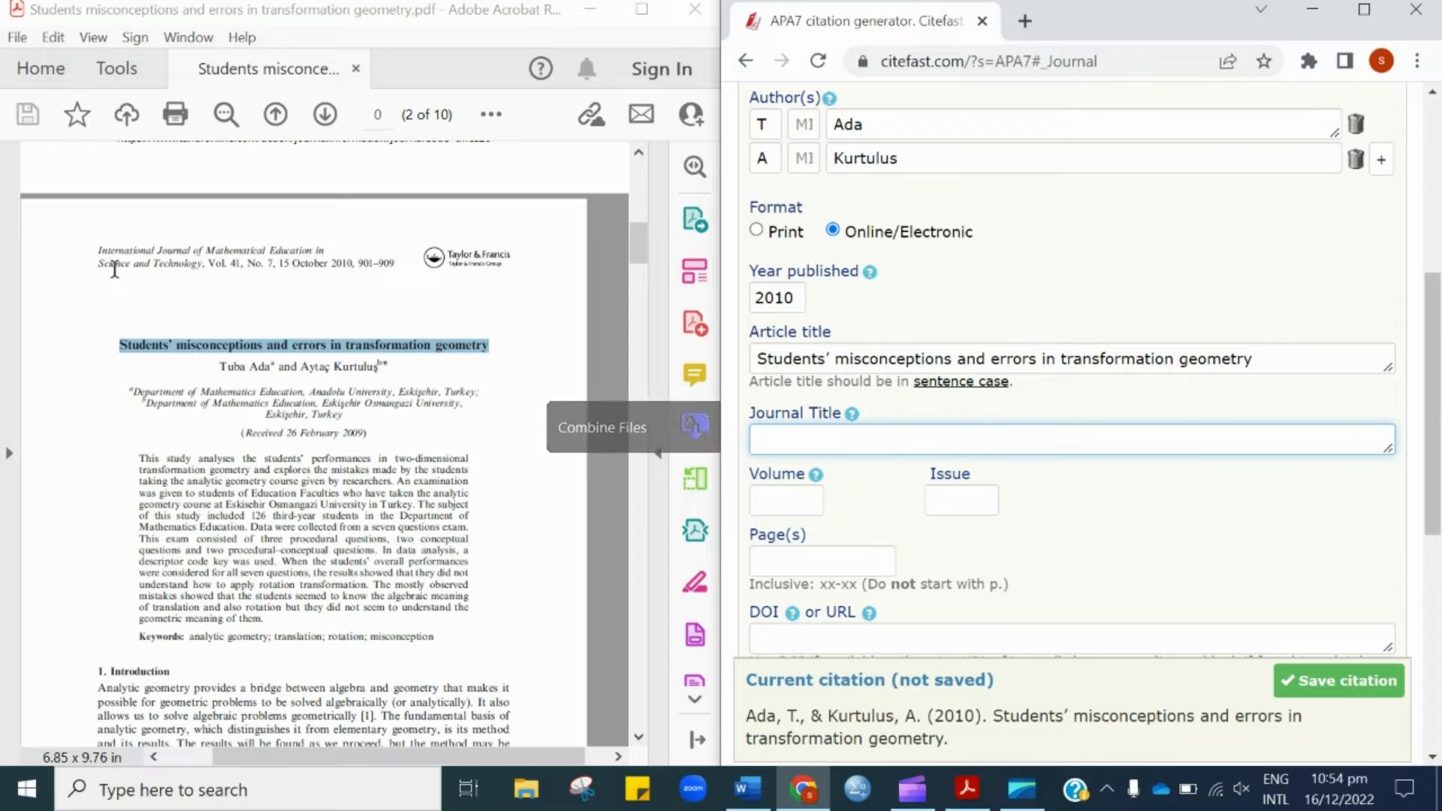
left_click_drag(93, 248, 213, 267)
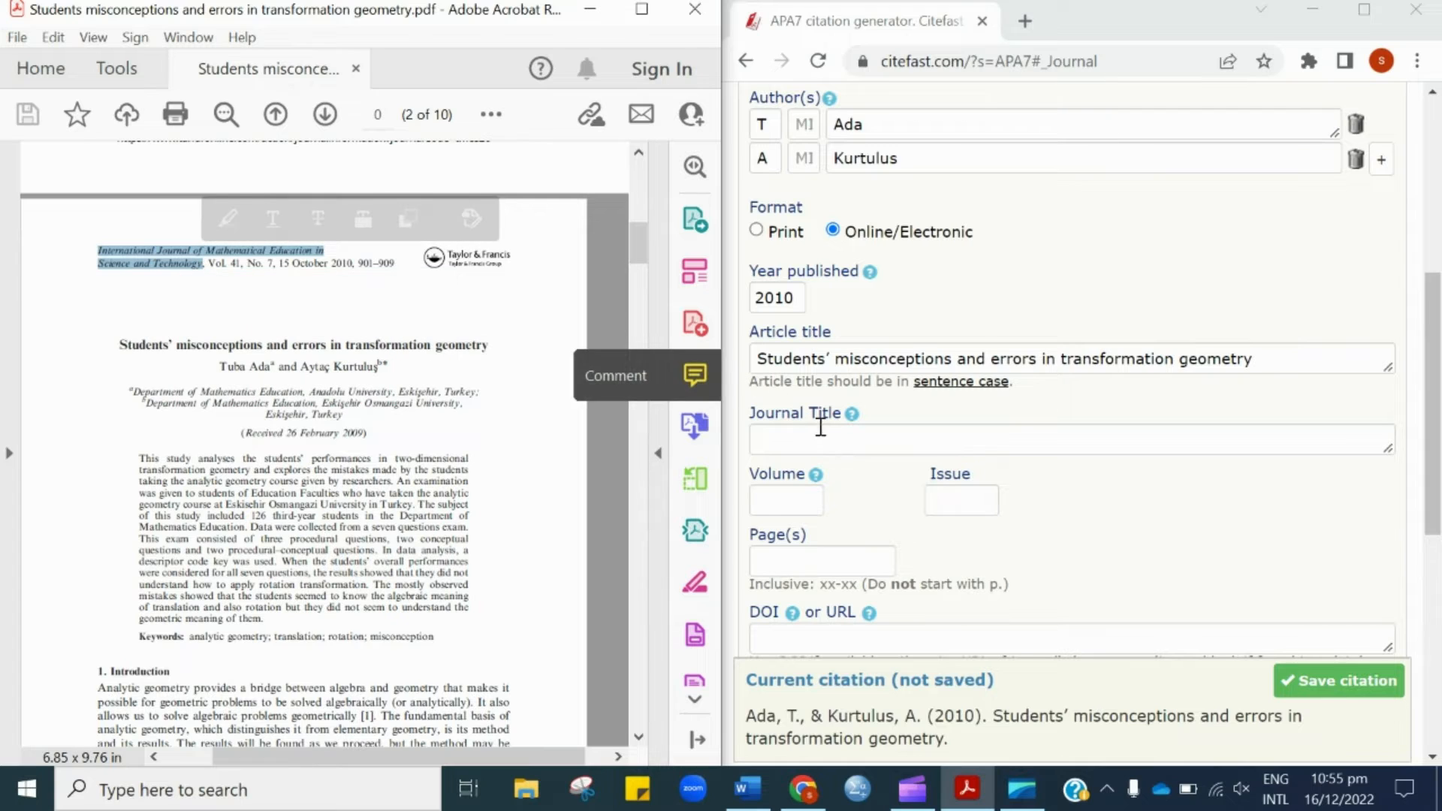
left_click(821, 436)
key("ctrl+v")
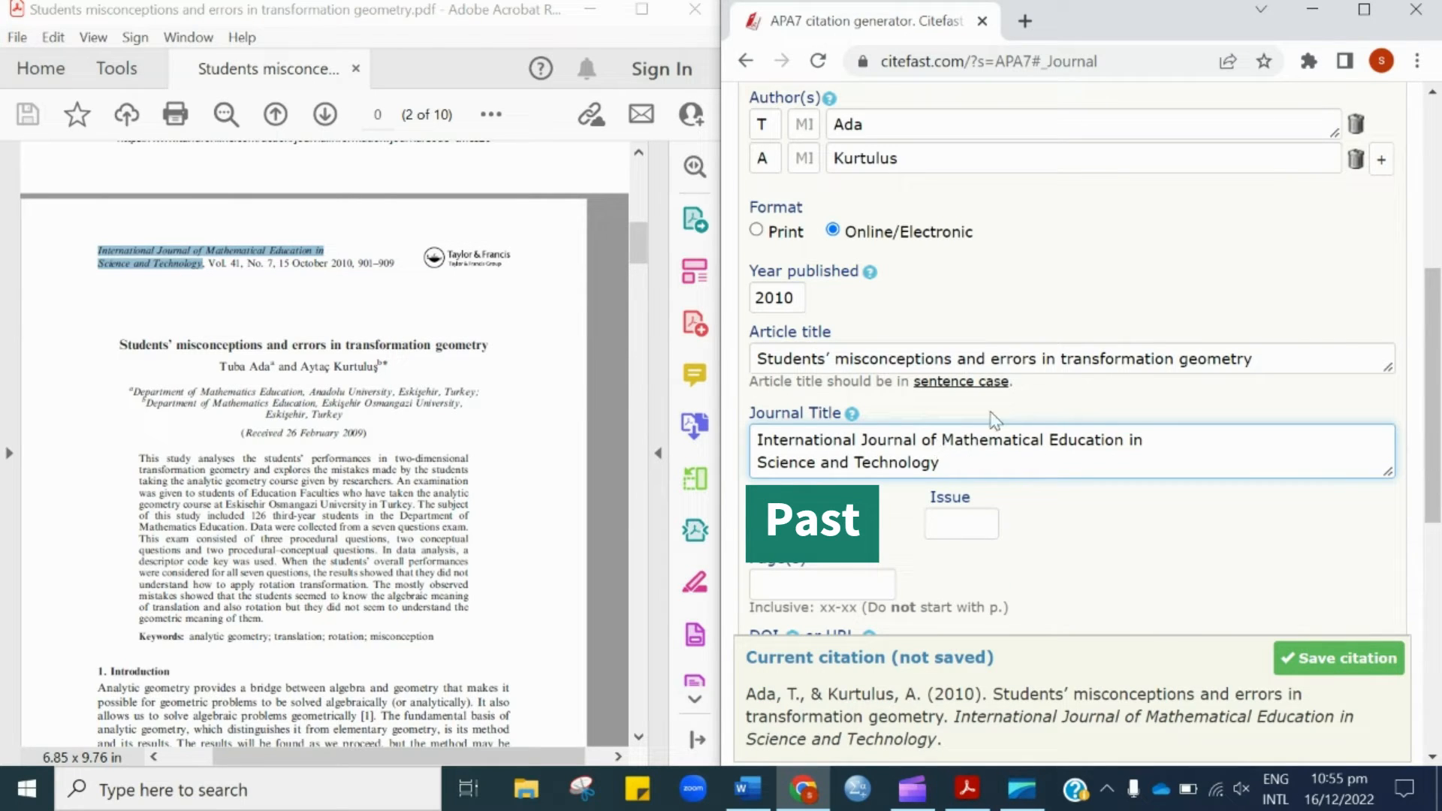
mouse_move(995, 388)
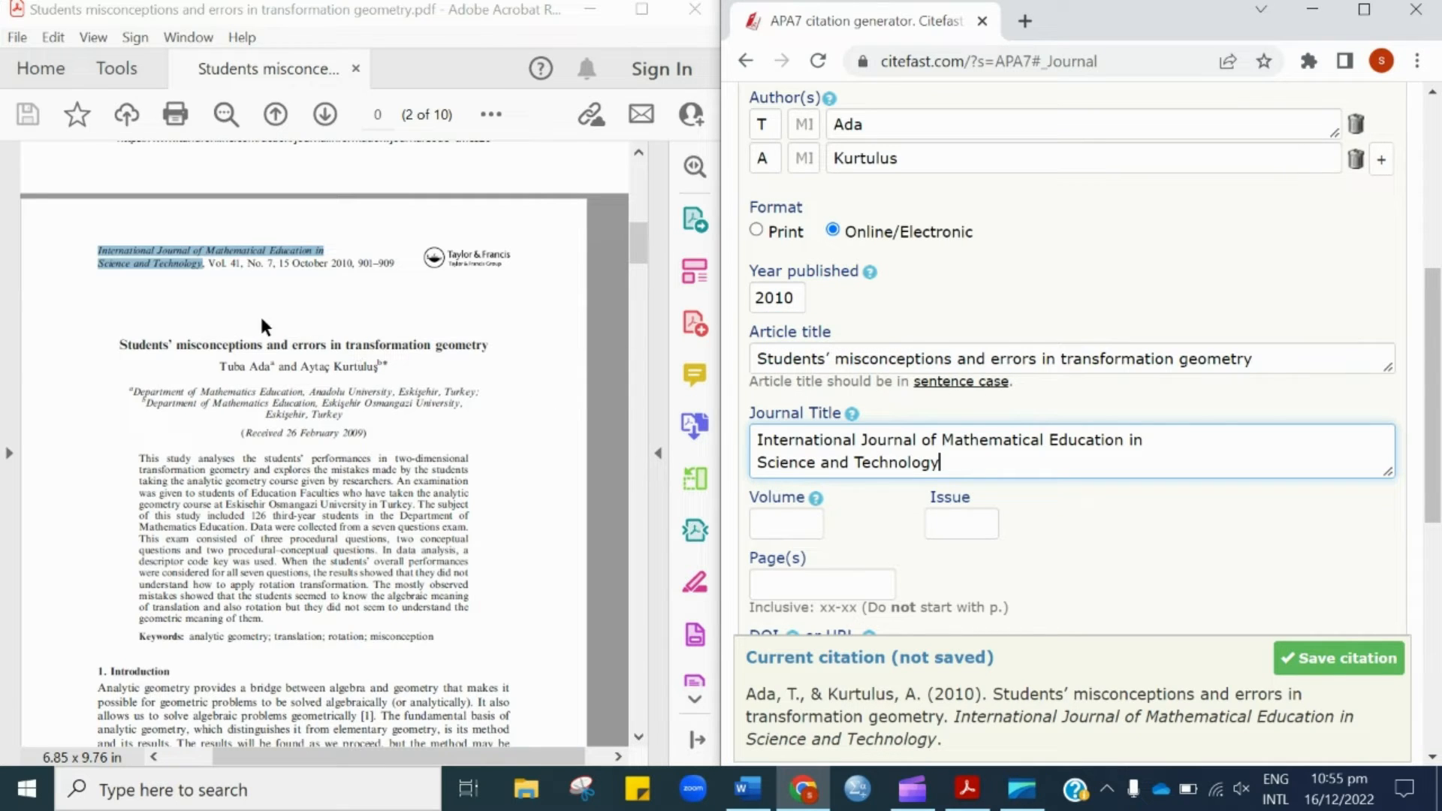
left_click(225, 266)
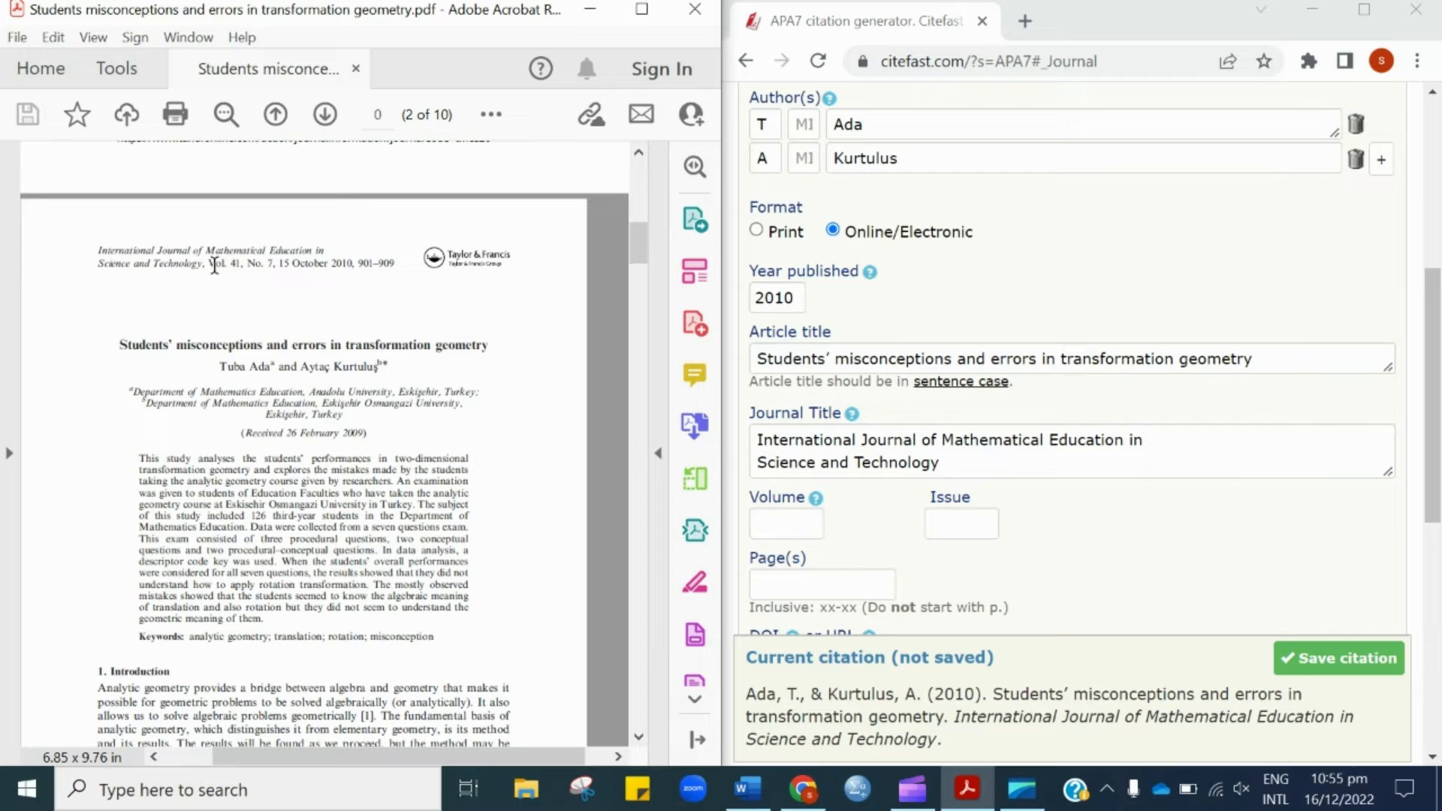
Set the citation's volume to 41 and issue to 7, following the journal header in the PDF
left_click_drag(210, 265, 244, 264)
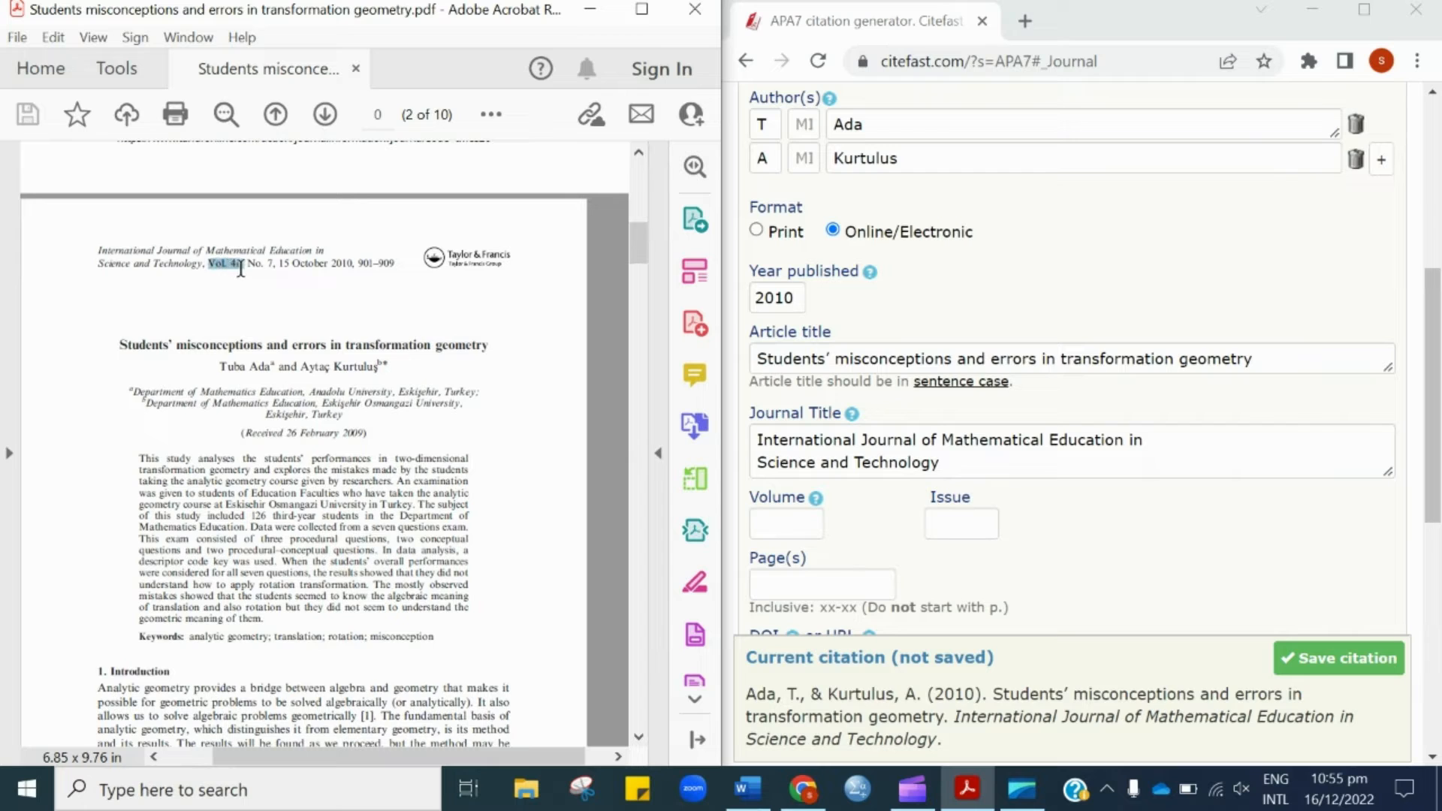
left_click(781, 526)
type("4")
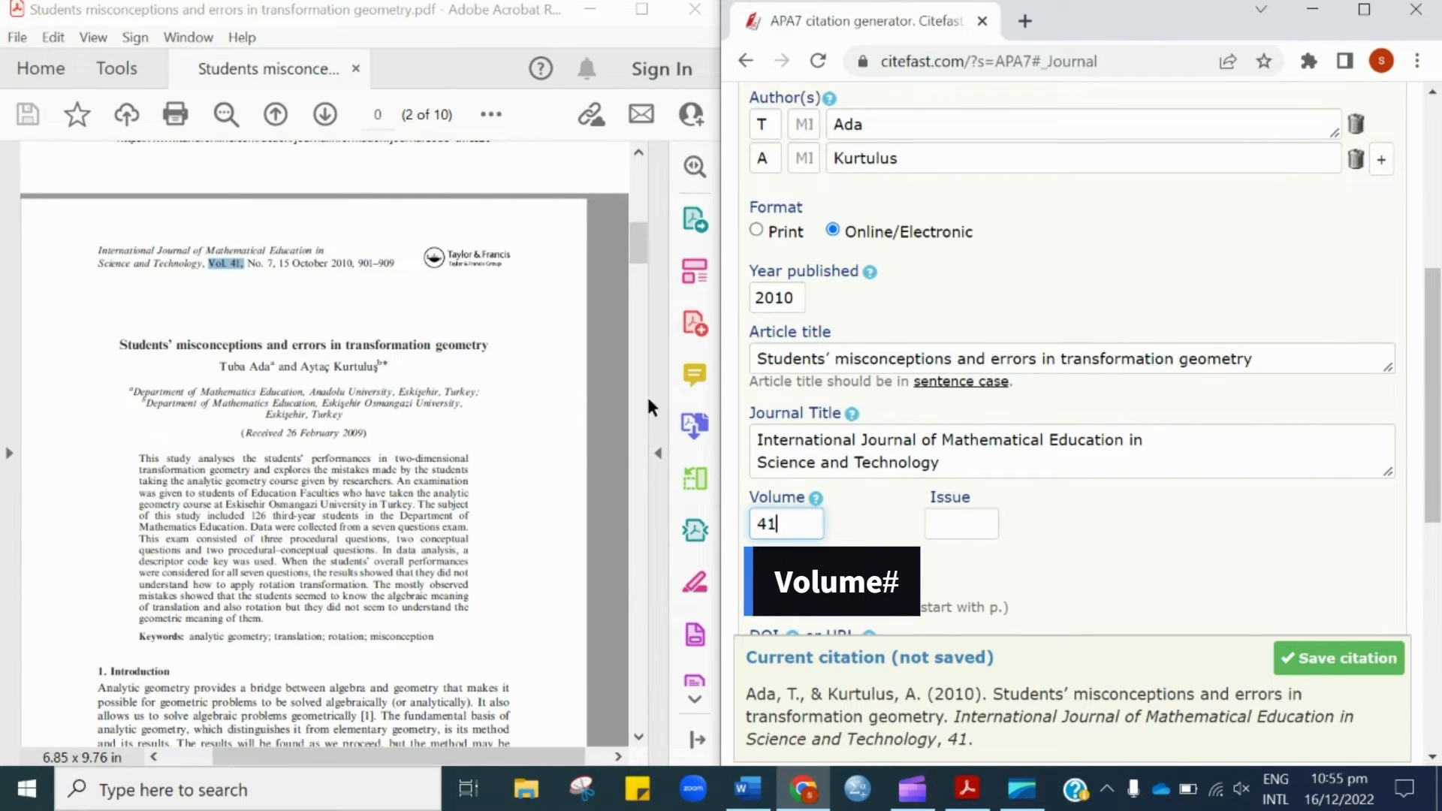
type("1")
left_click(272, 268)
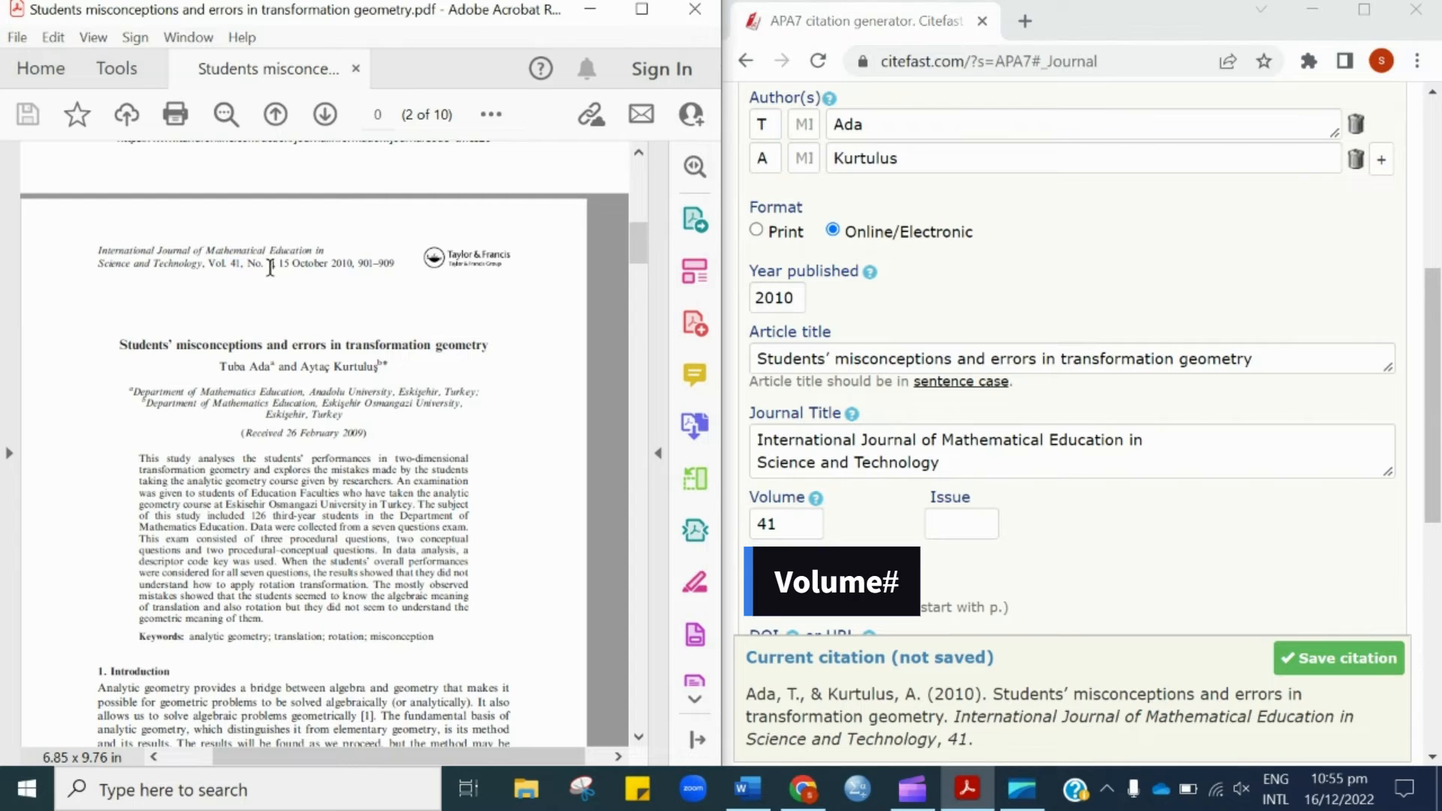
double_click(267, 264)
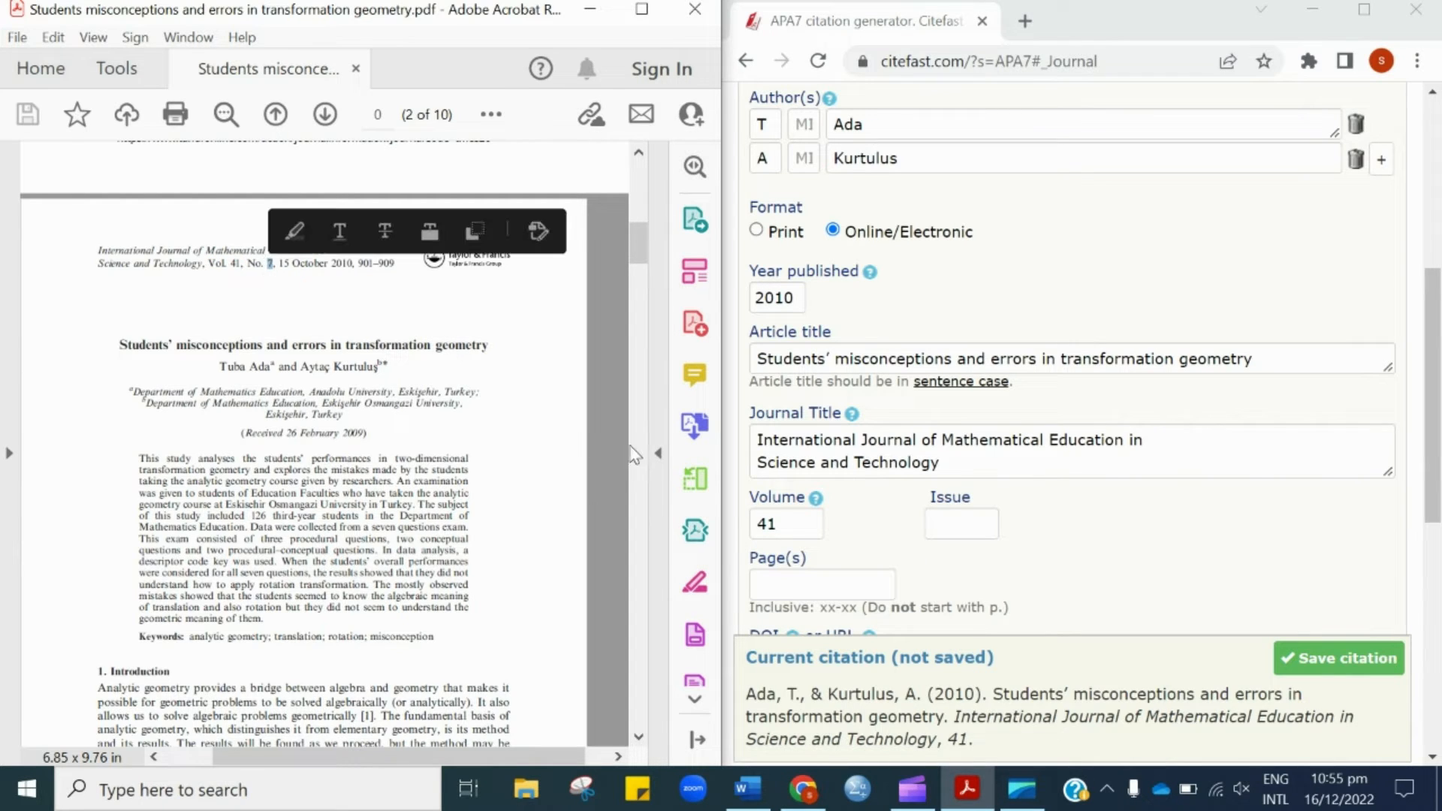
left_click(943, 524)
type("7")
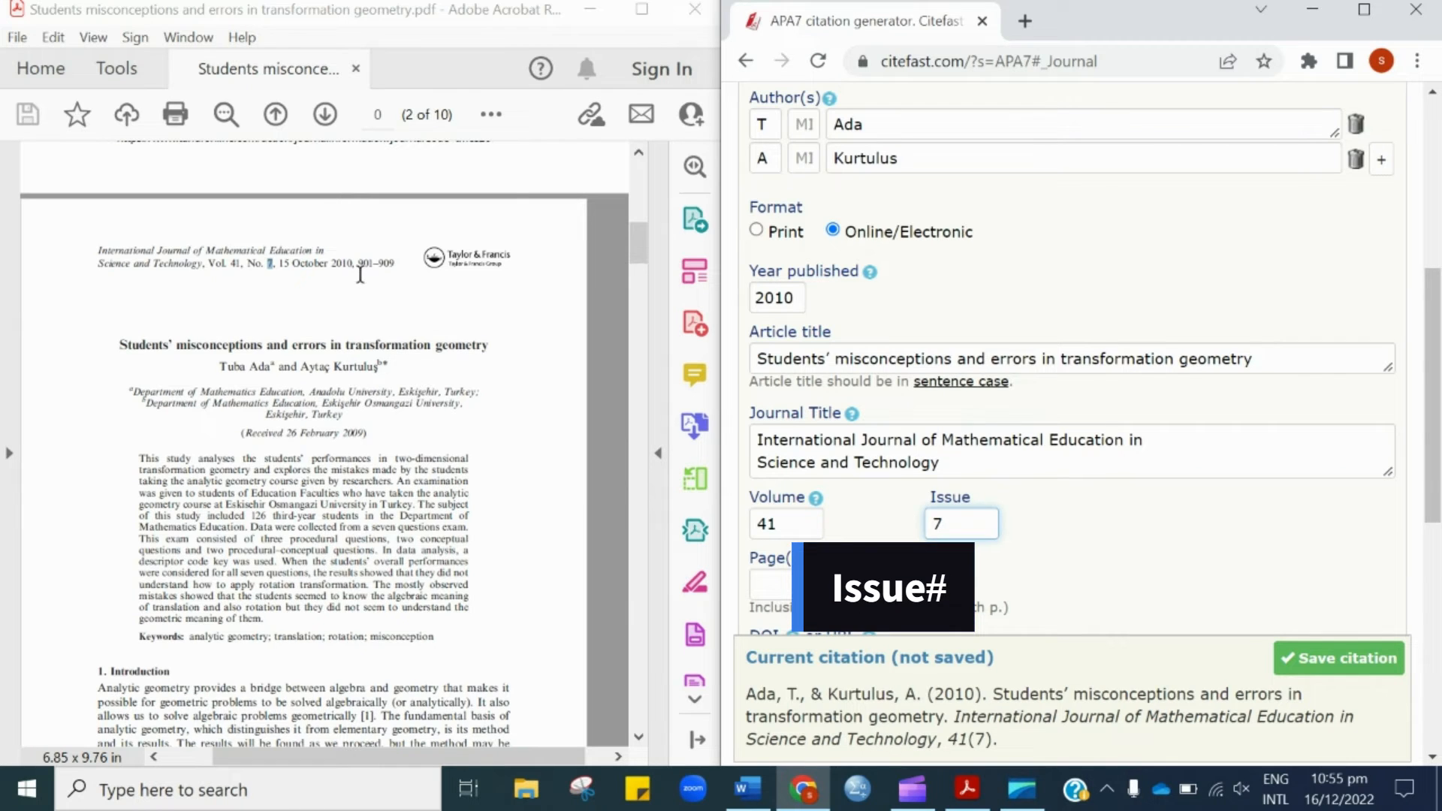
Set the citation's page range to 901-909, as given in the PDF's journal header
left_click_drag(360, 274, 395, 270)
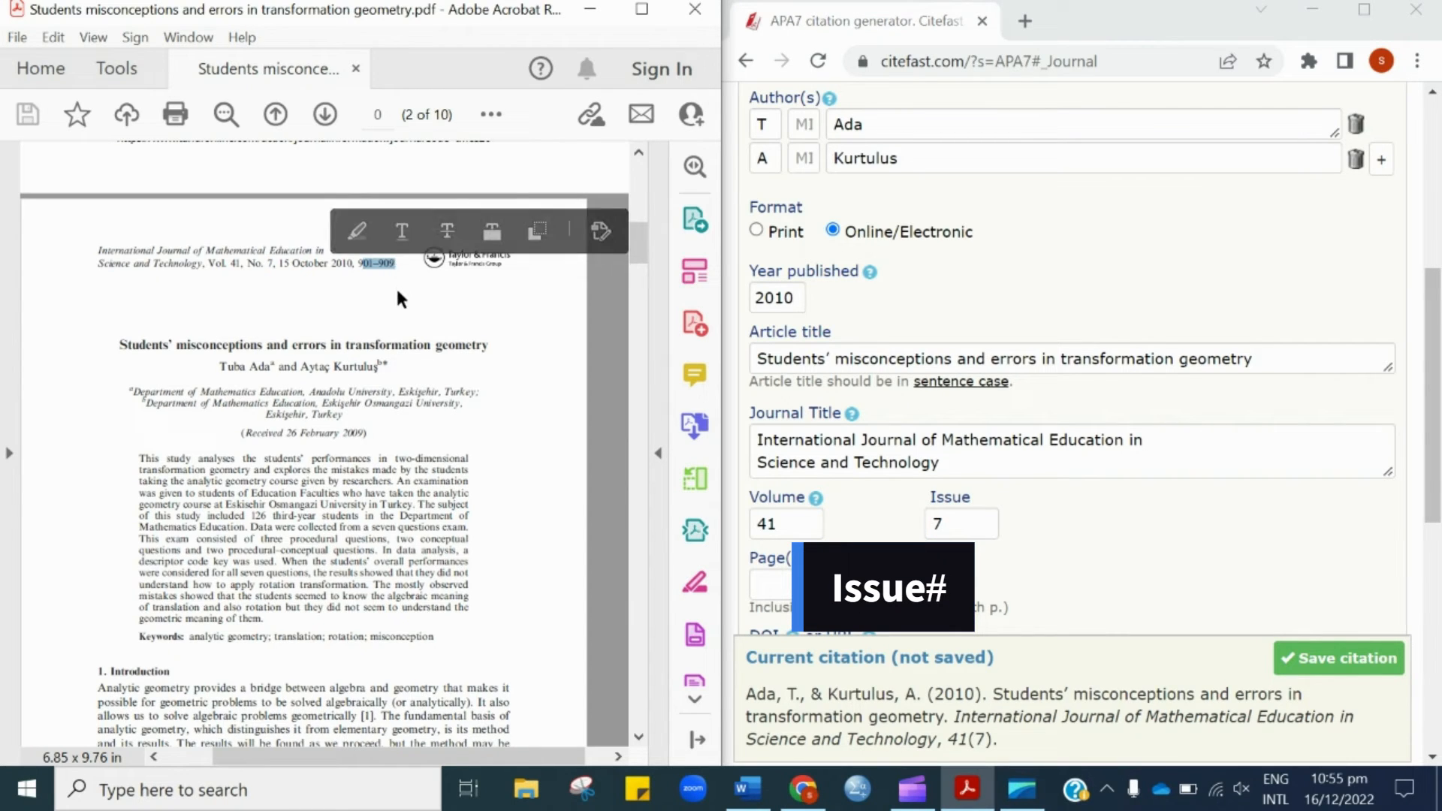
left_click(785, 583)
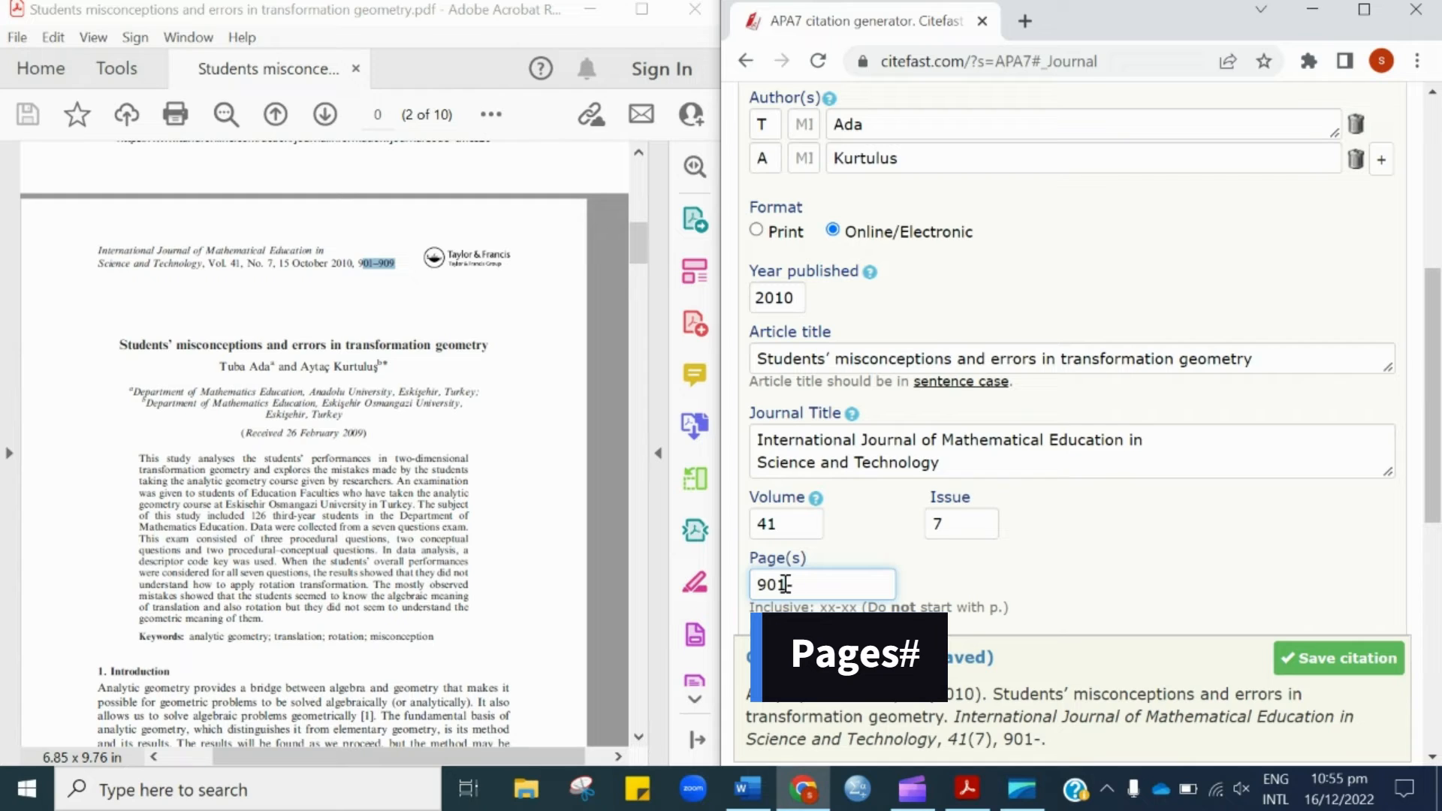
type("901-909")
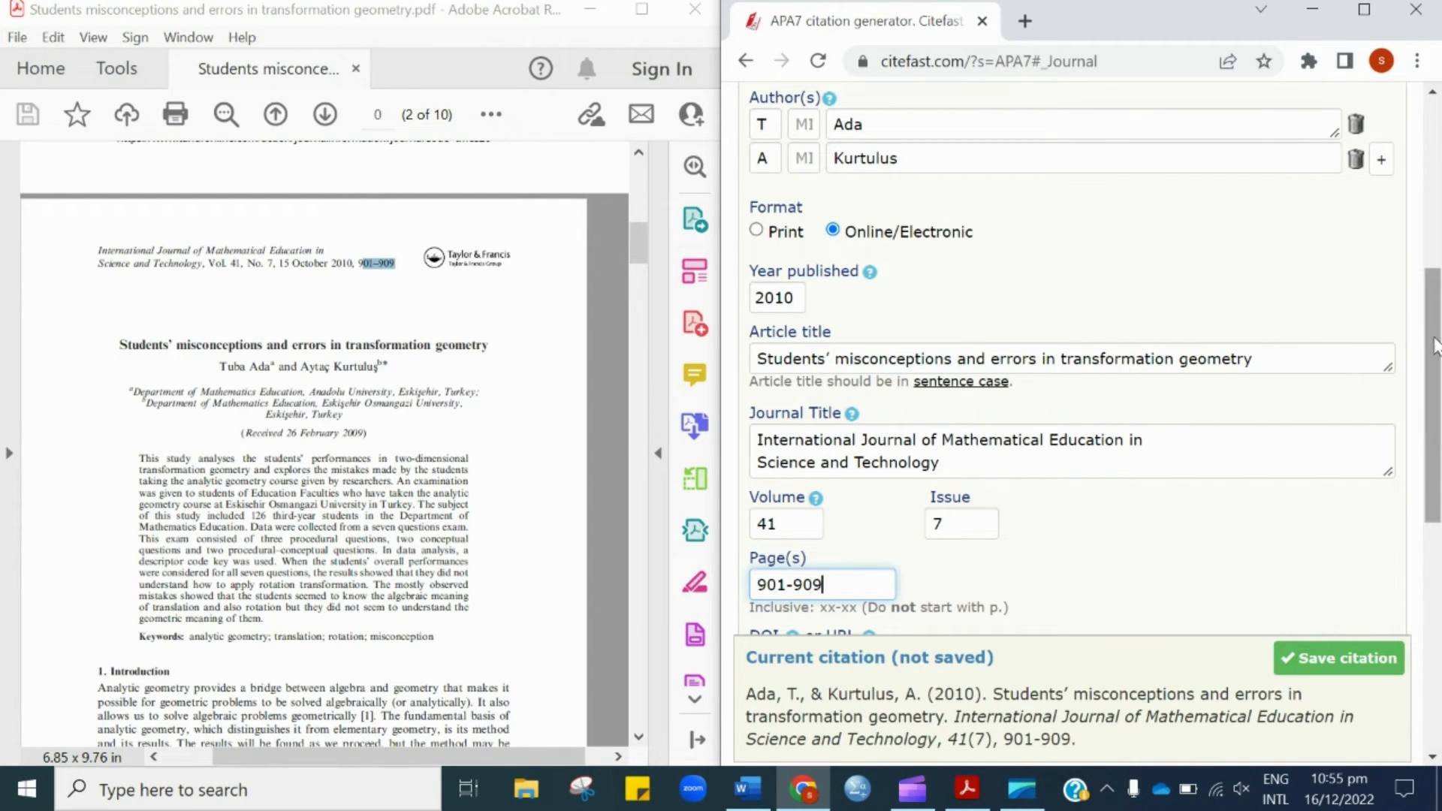
Copy the DOI 10.1080/0020739X.2010.486451 from the PDF's first page into the citation's DOI or URL field
scroll(1423, 338, "down", 4)
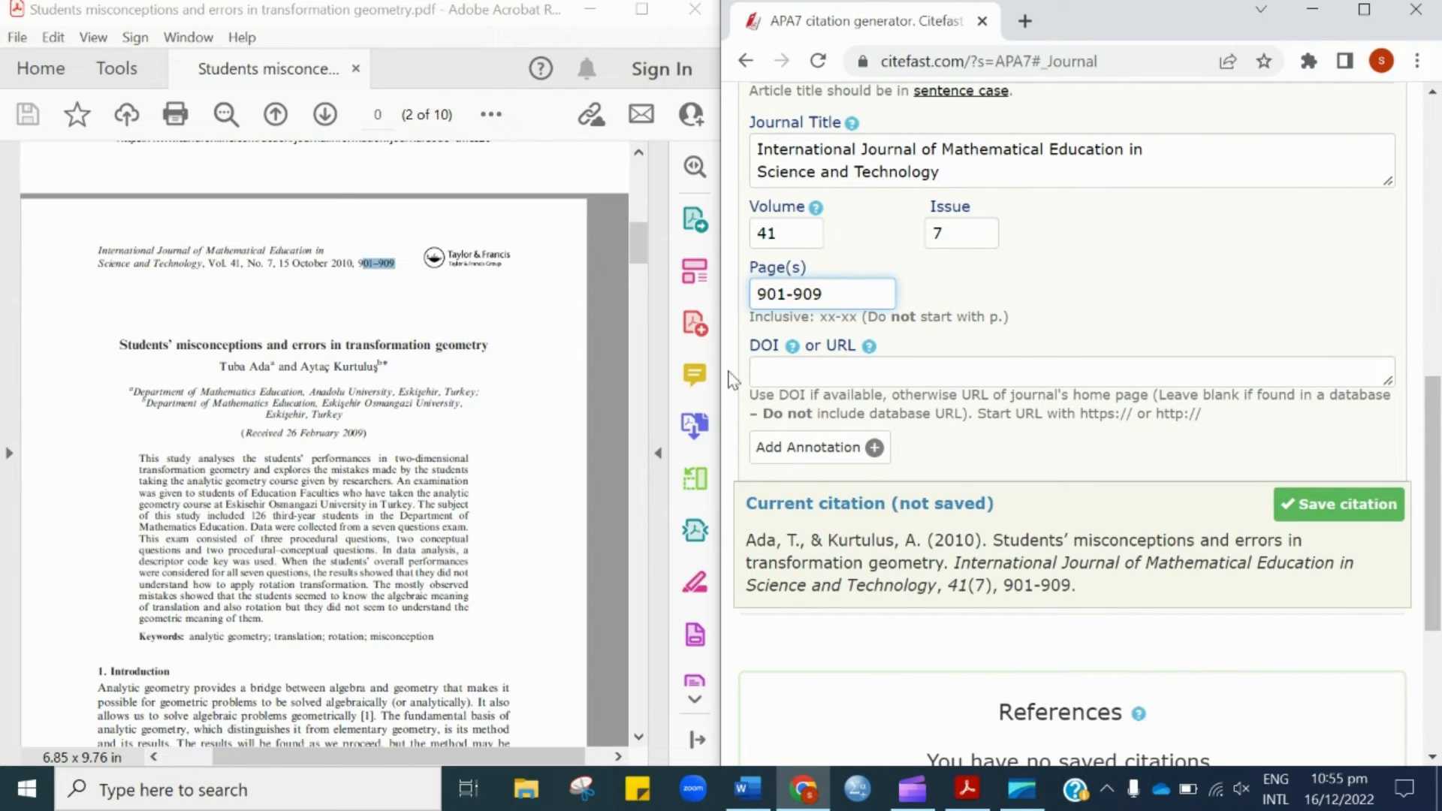
left_click(765, 371)
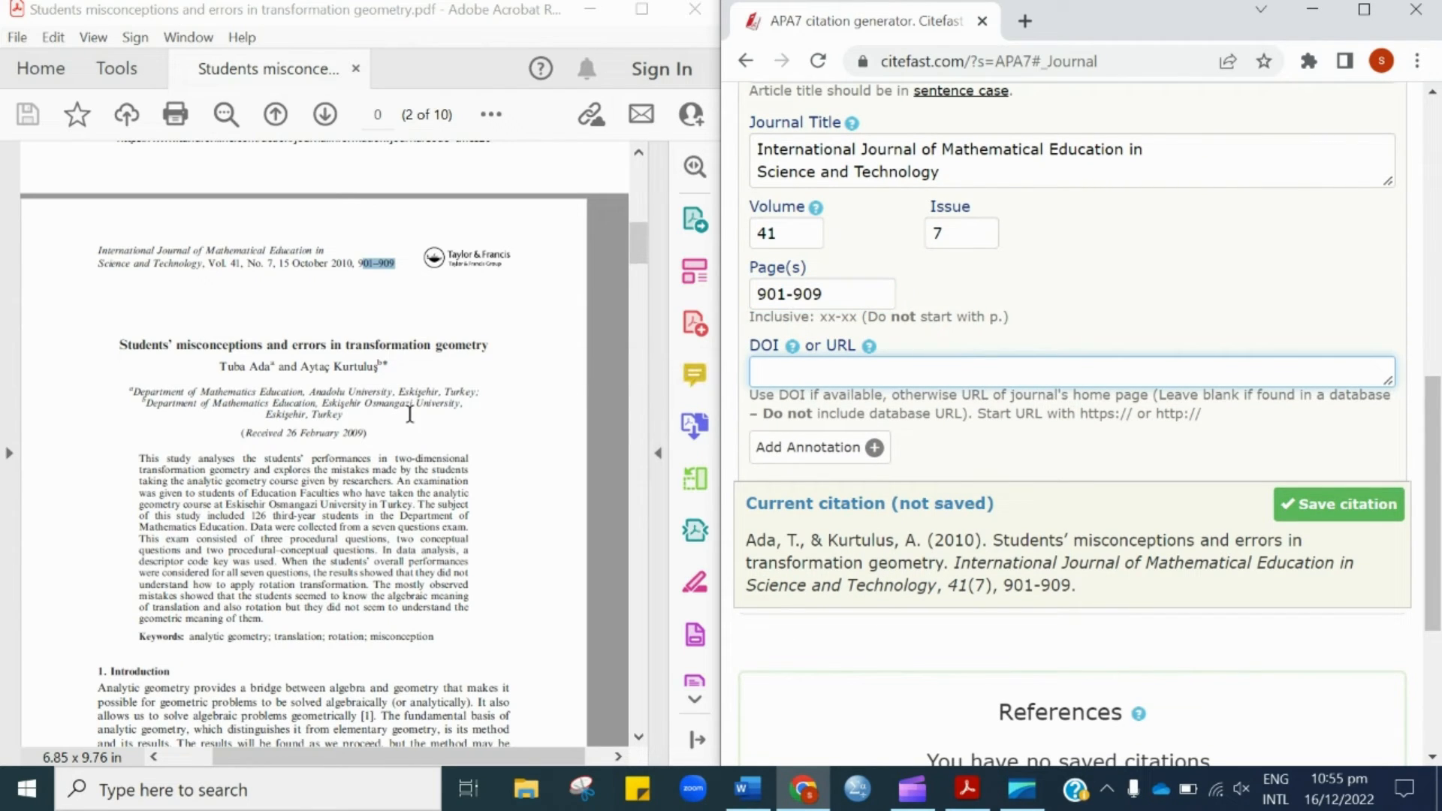
scroll(408, 412, "up", 8)
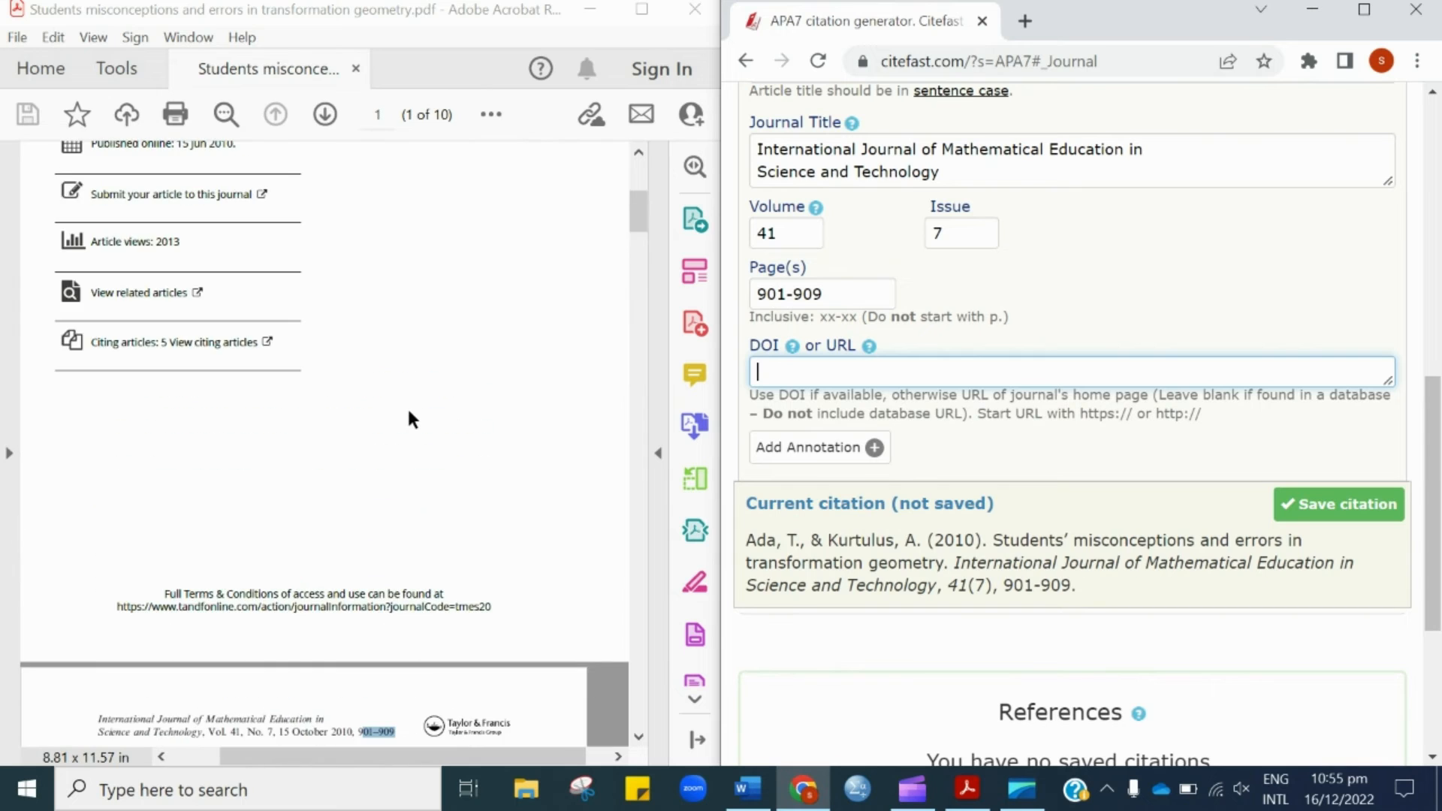
scroll(410, 419, "up", 3)
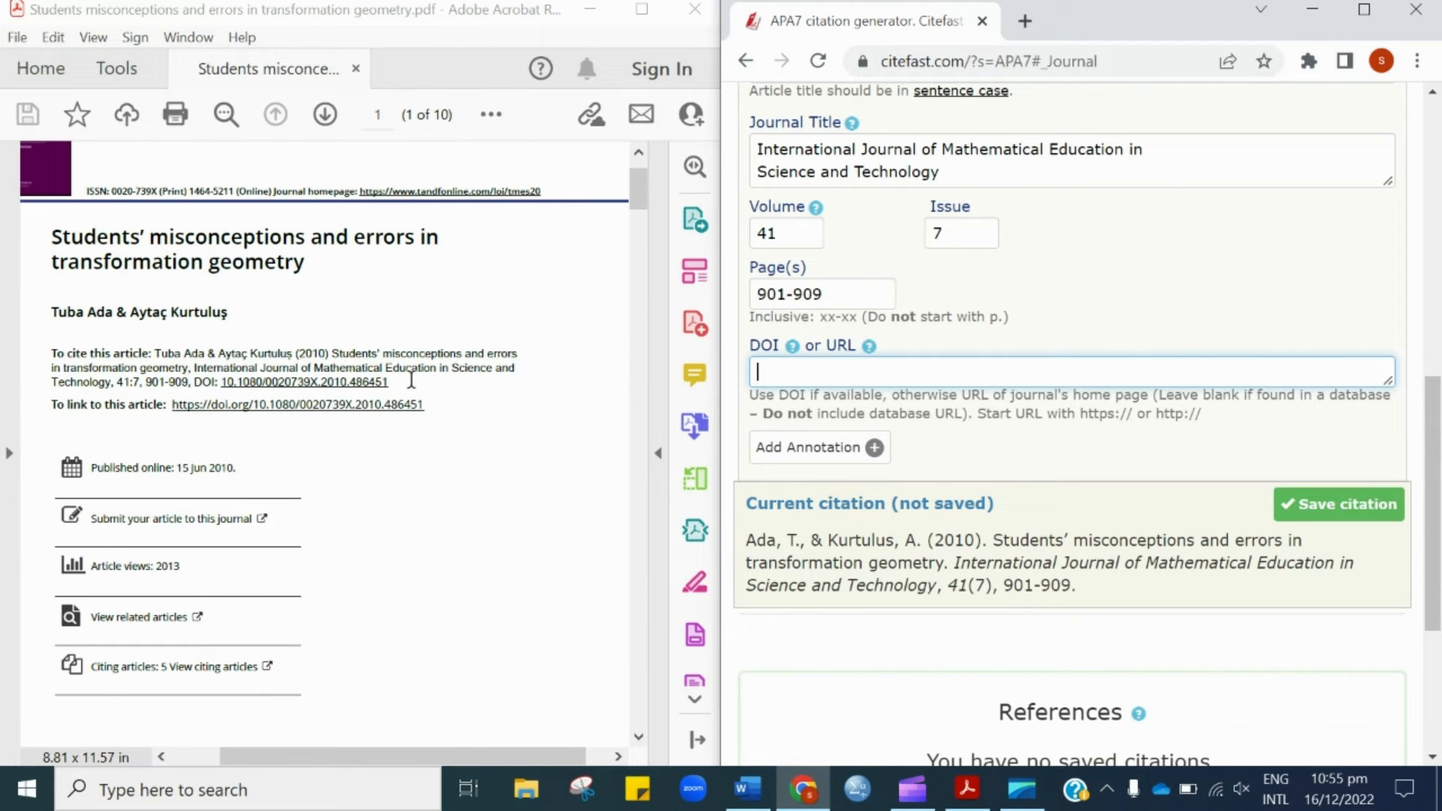
left_click_drag(406, 369, 297, 396)
left_click(409, 383)
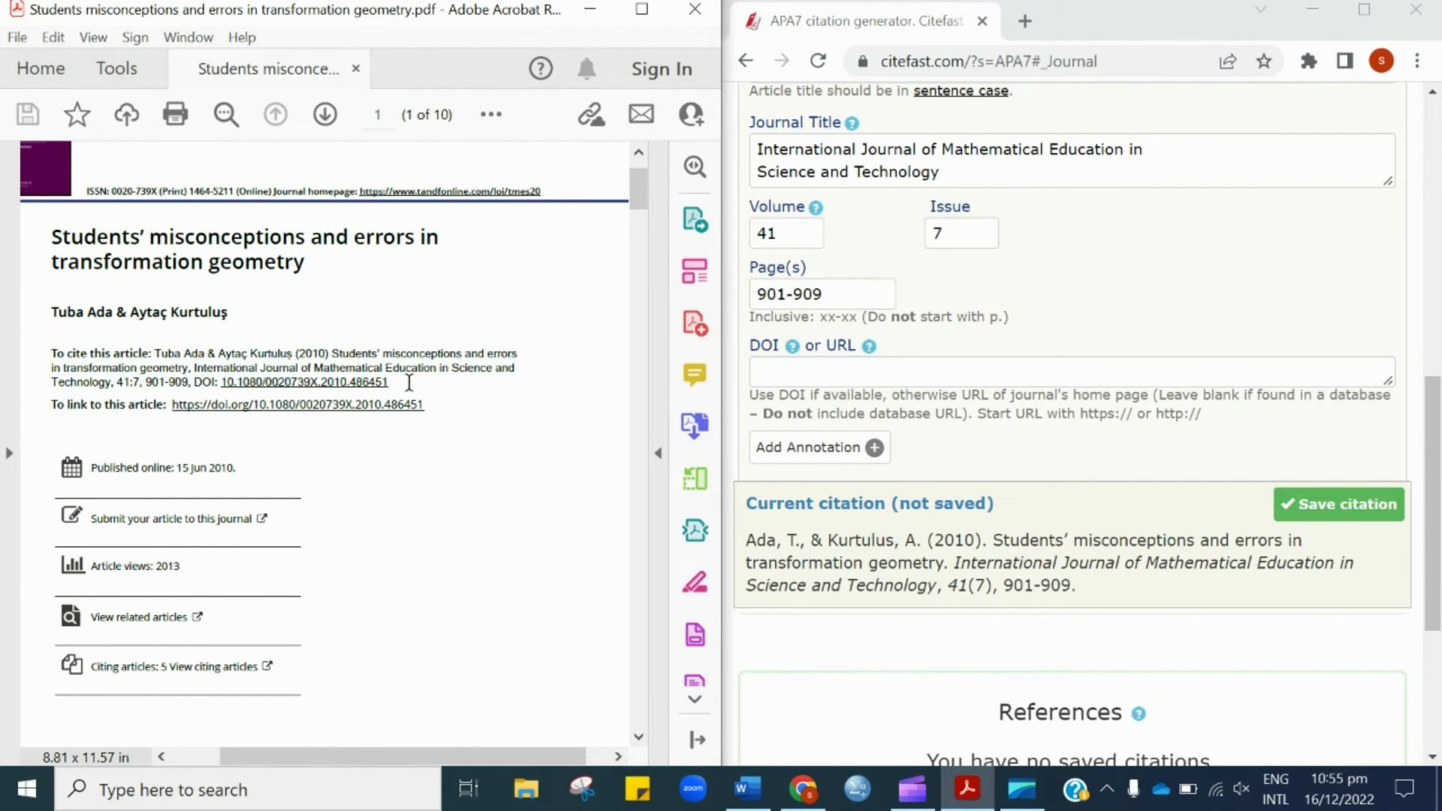
left_click_drag(389, 383, 220, 383)
key("ctrl+c")
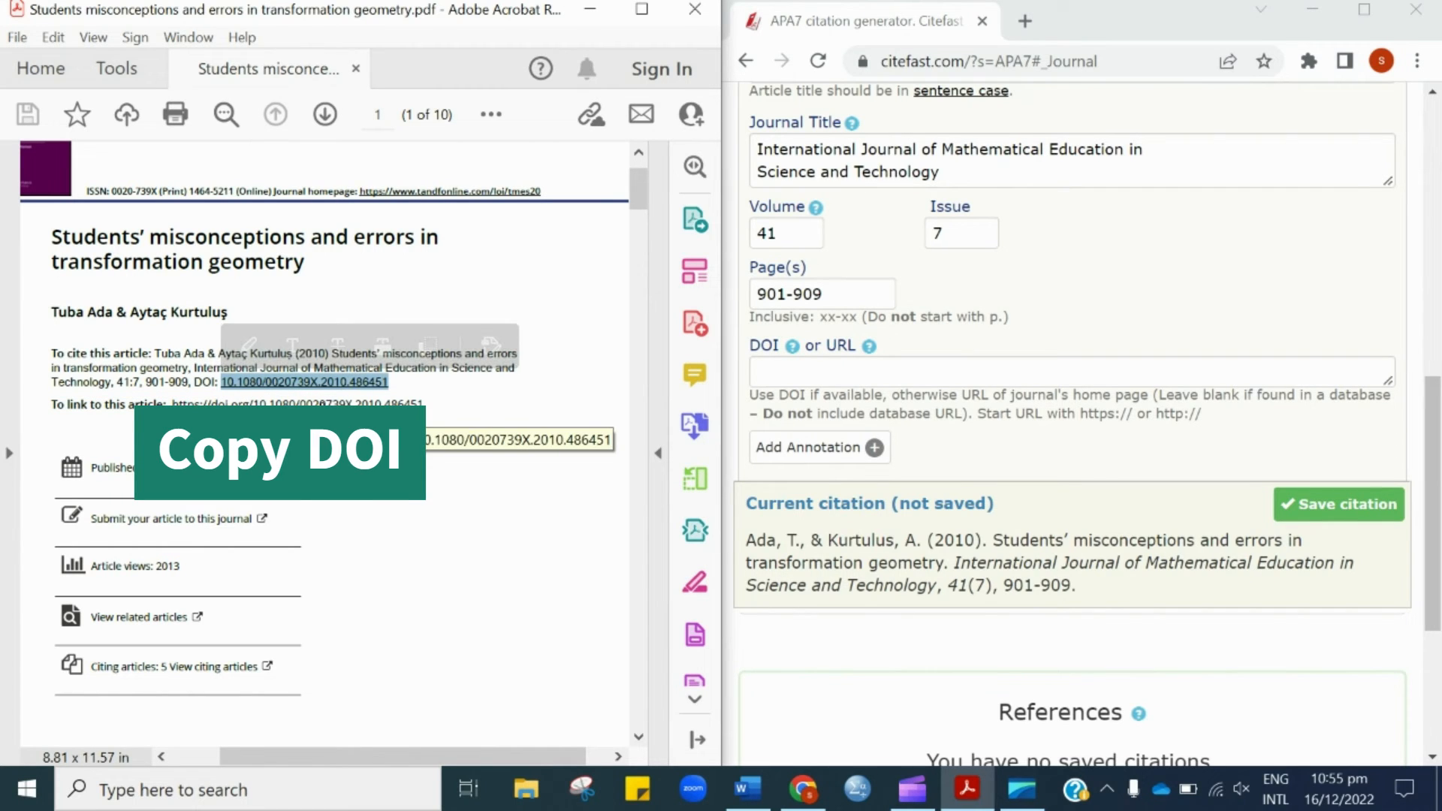
left_click(811, 373)
key("ctrl+v")
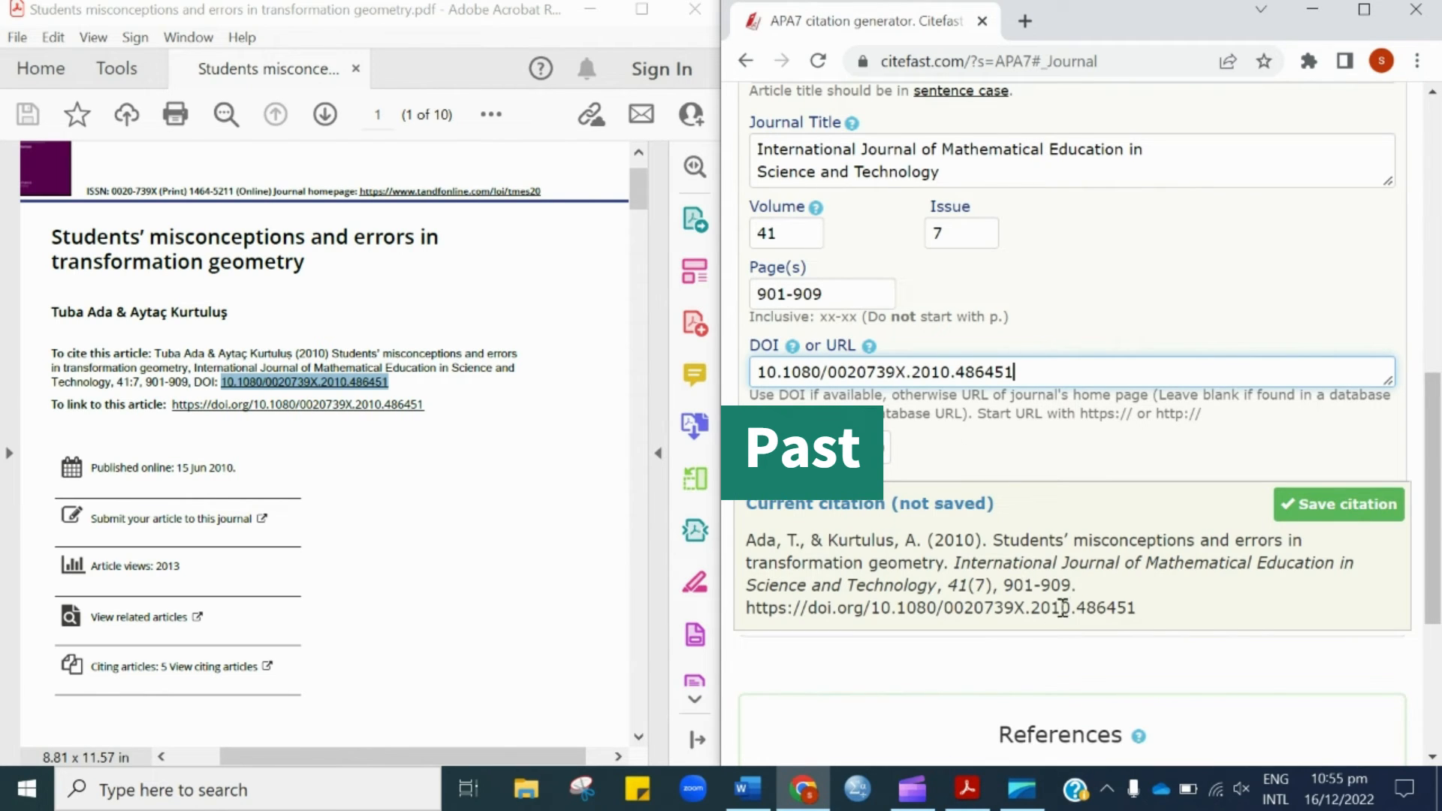
Save the completed journal citation to the references list and maximize the browser window
scroll(930, 538, "down", 1)
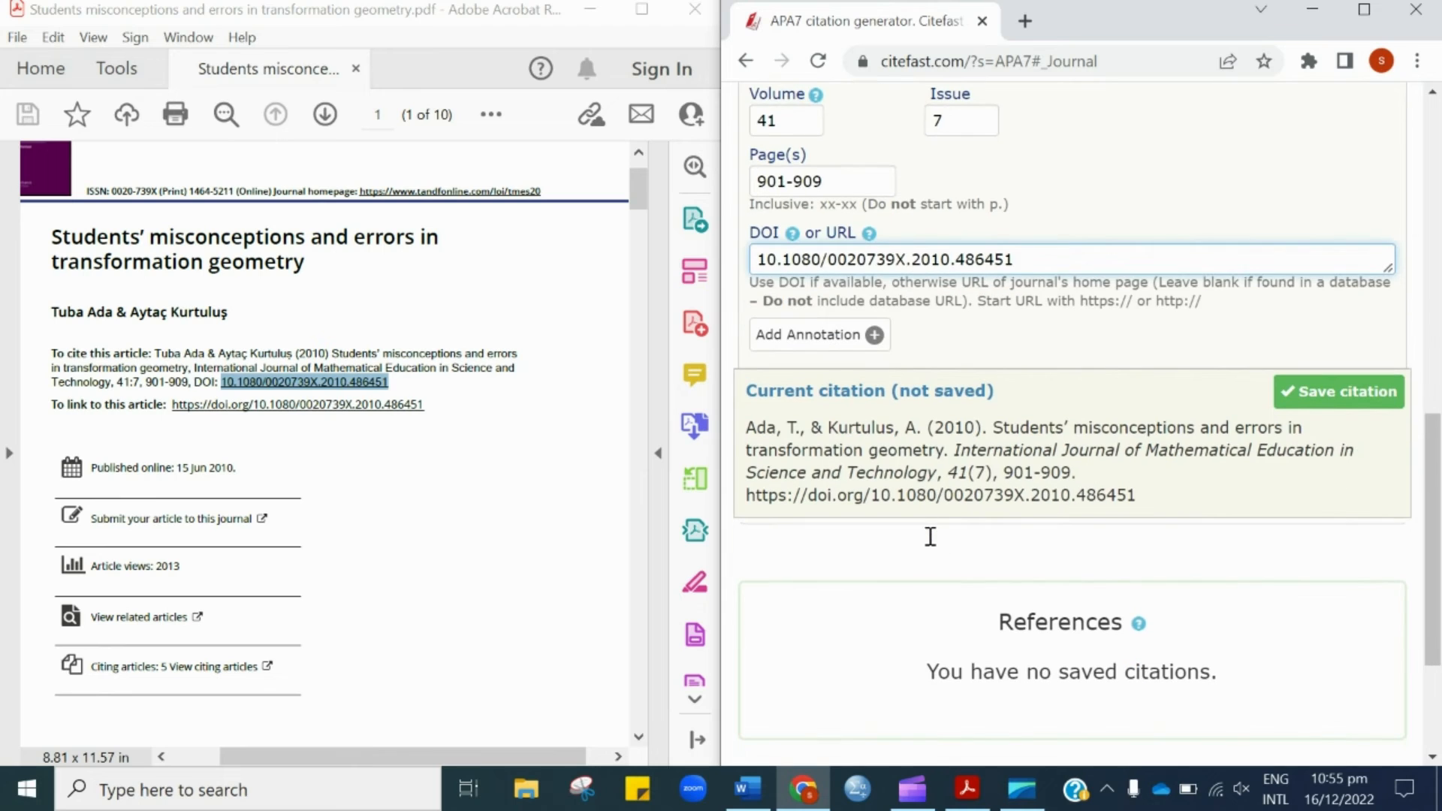
left_click(1293, 393)
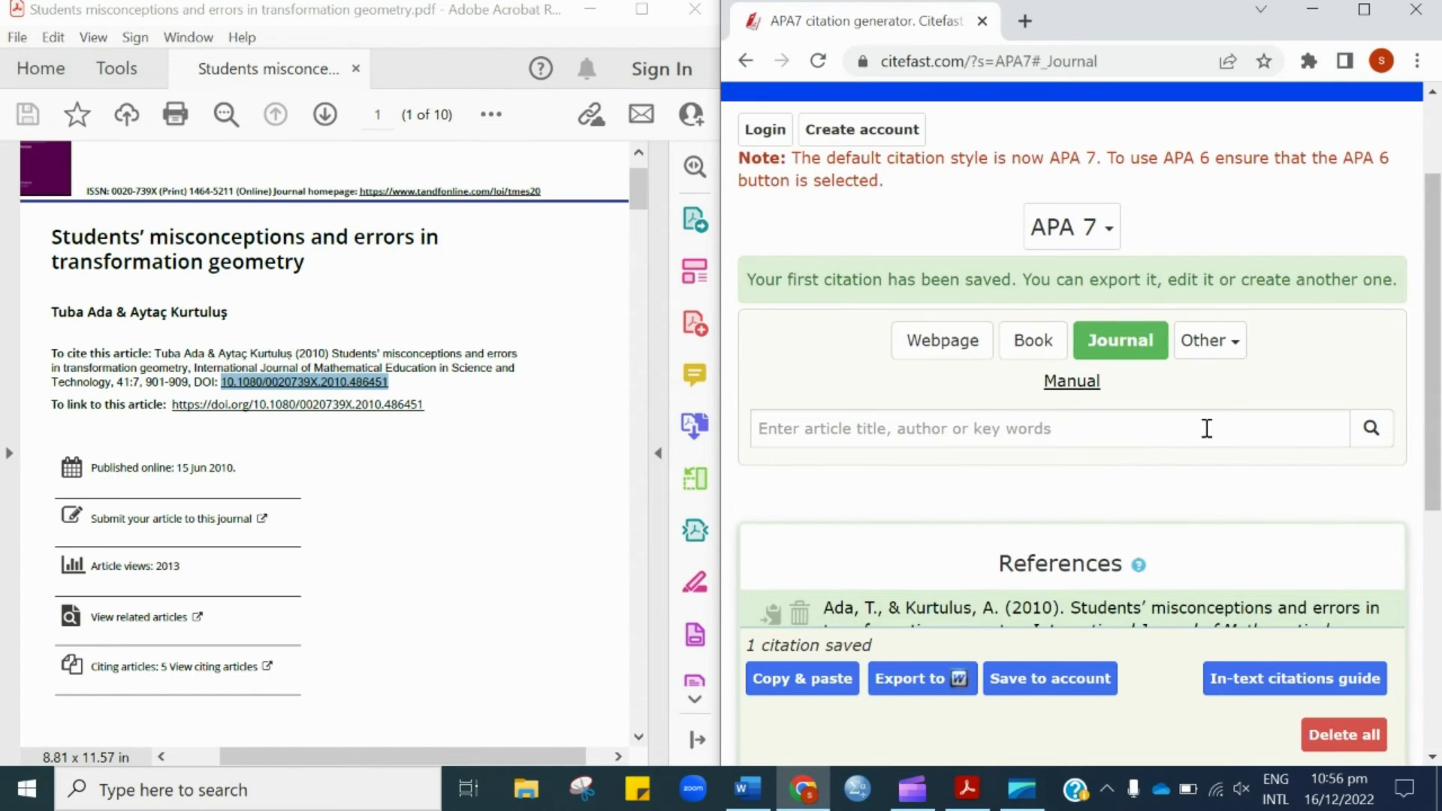
left_click(1361, 10)
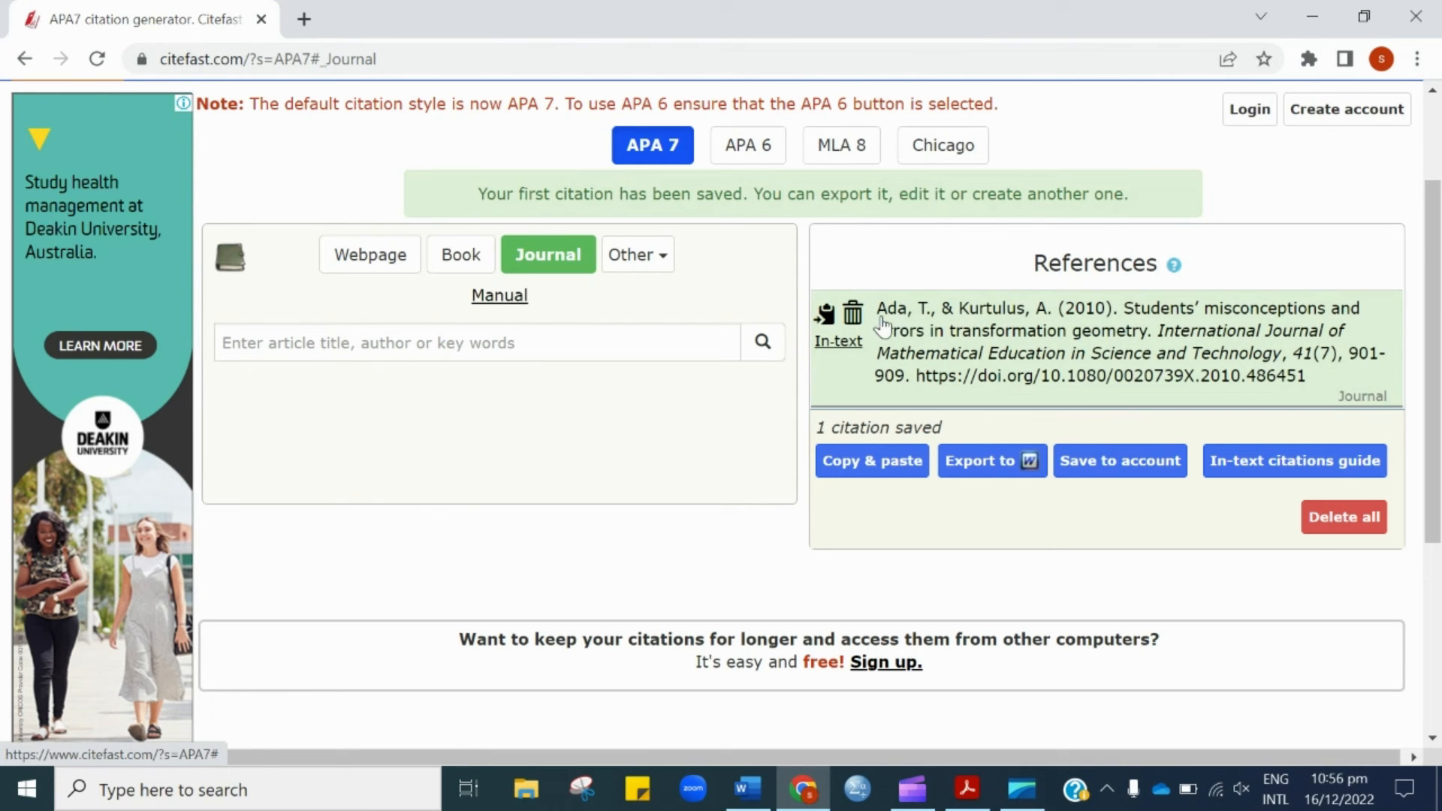
Display the in-text form of the saved citation and examine its wording
left_click(848, 350)
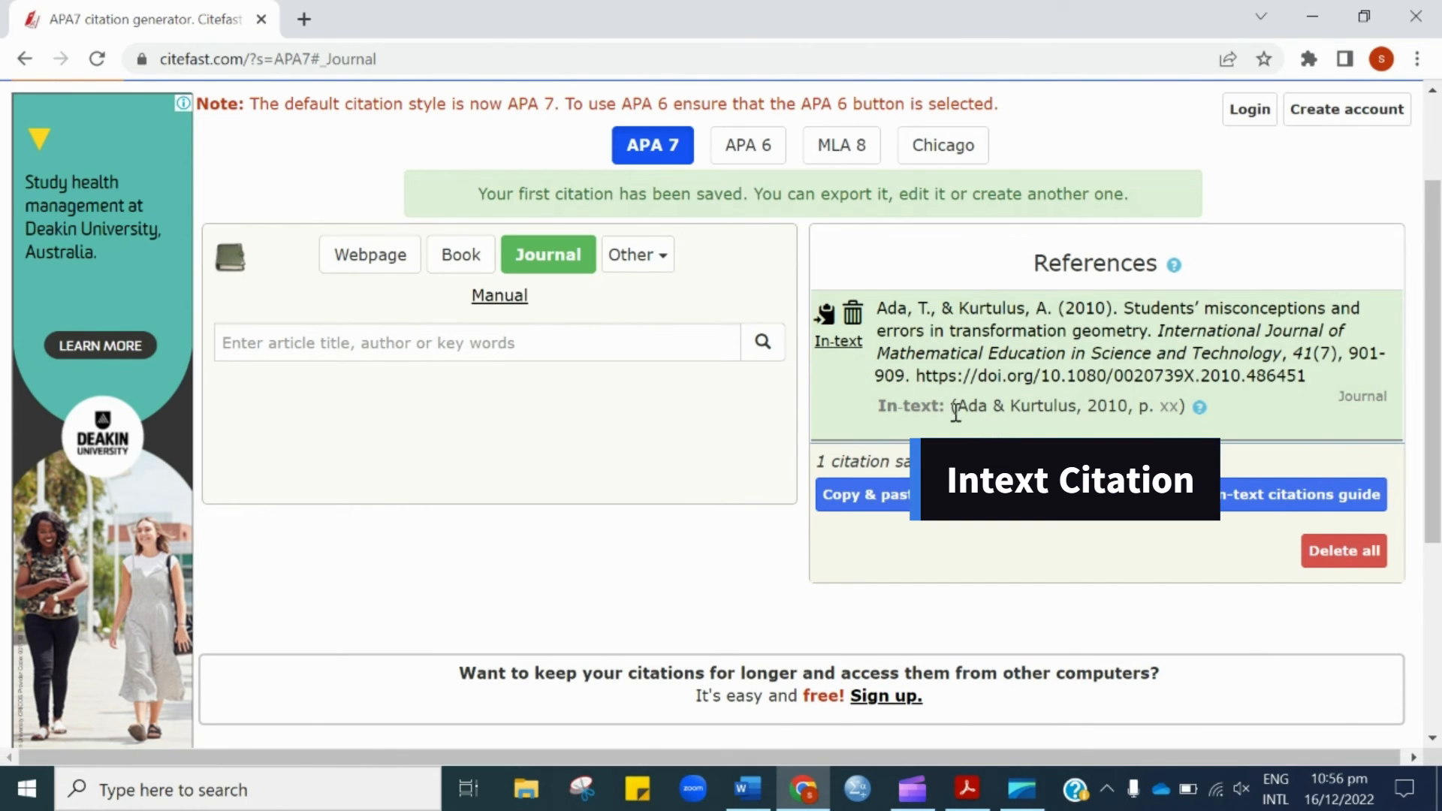
left_click_drag(957, 406, 1181, 406)
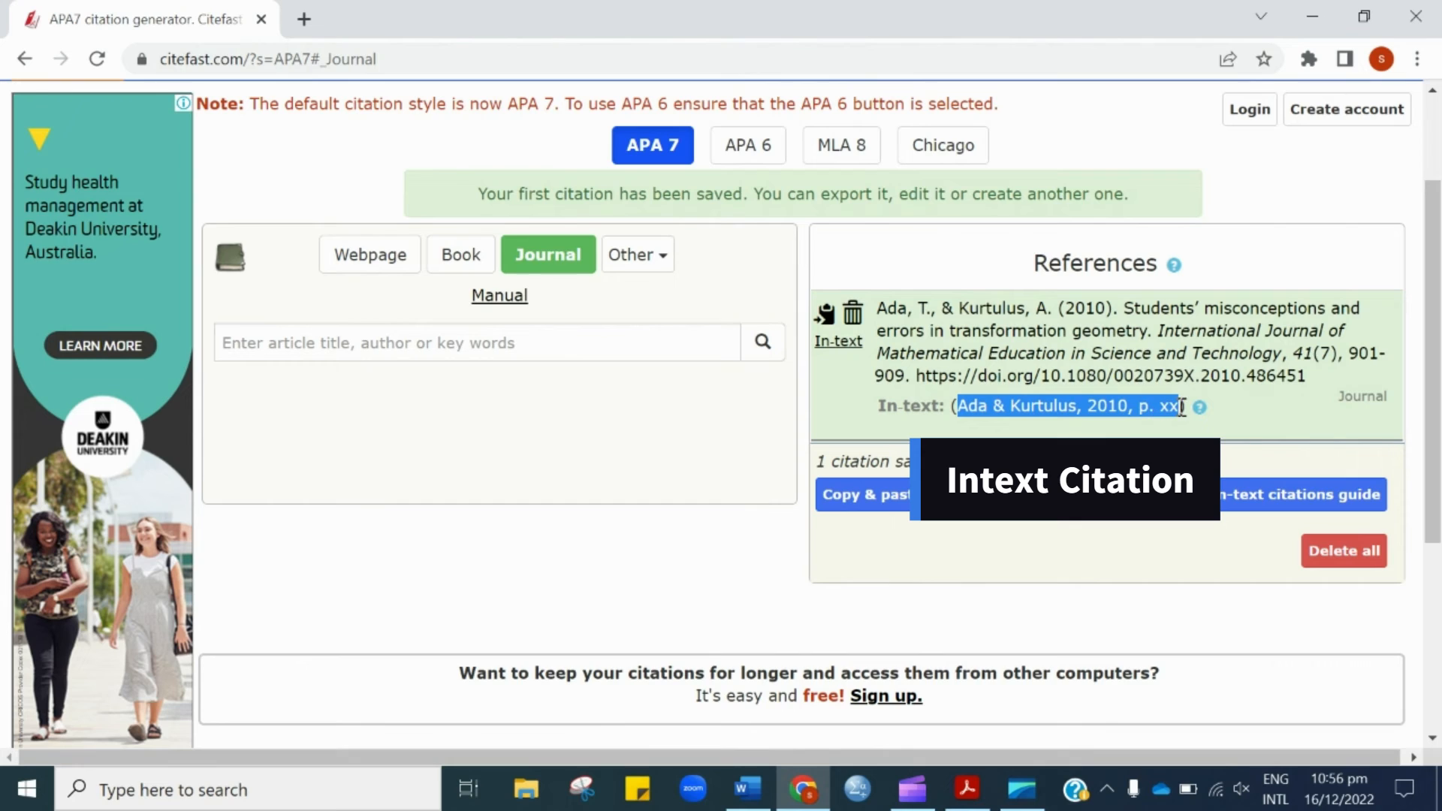
left_click(849, 415)
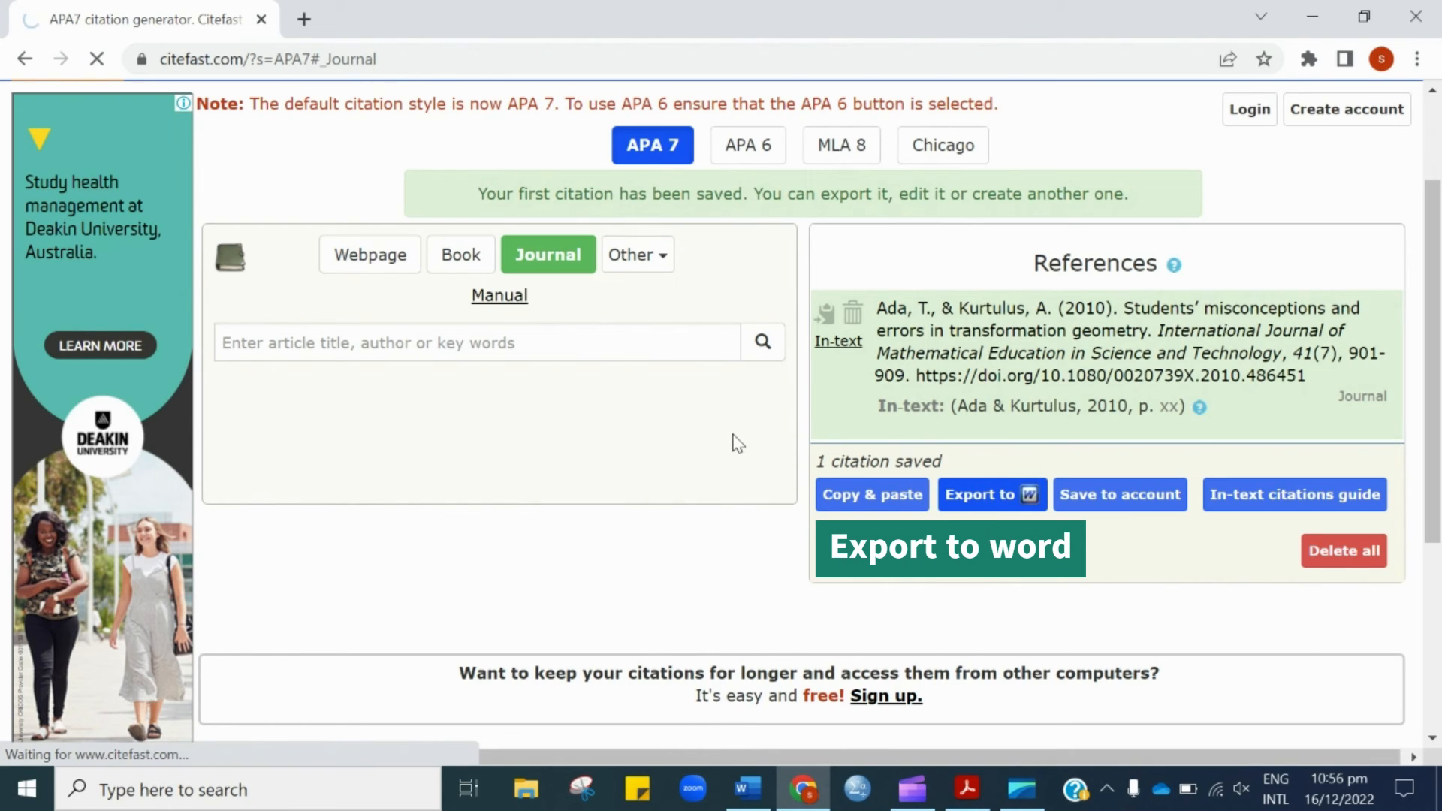
Export the references to Word, open bibliography.doc maximized, and review the reference's author and article title
left_click(962, 505)
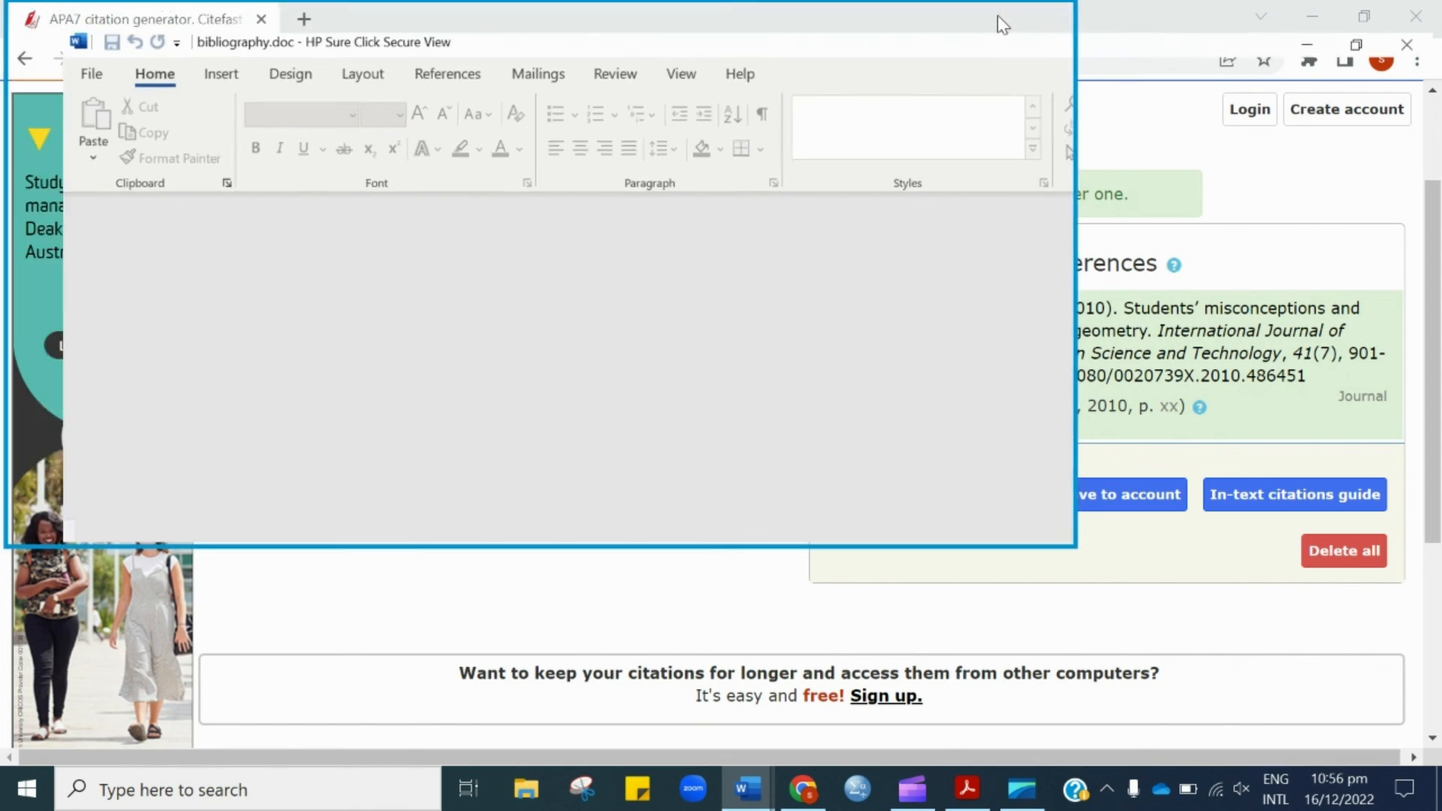
left_click(999, 15)
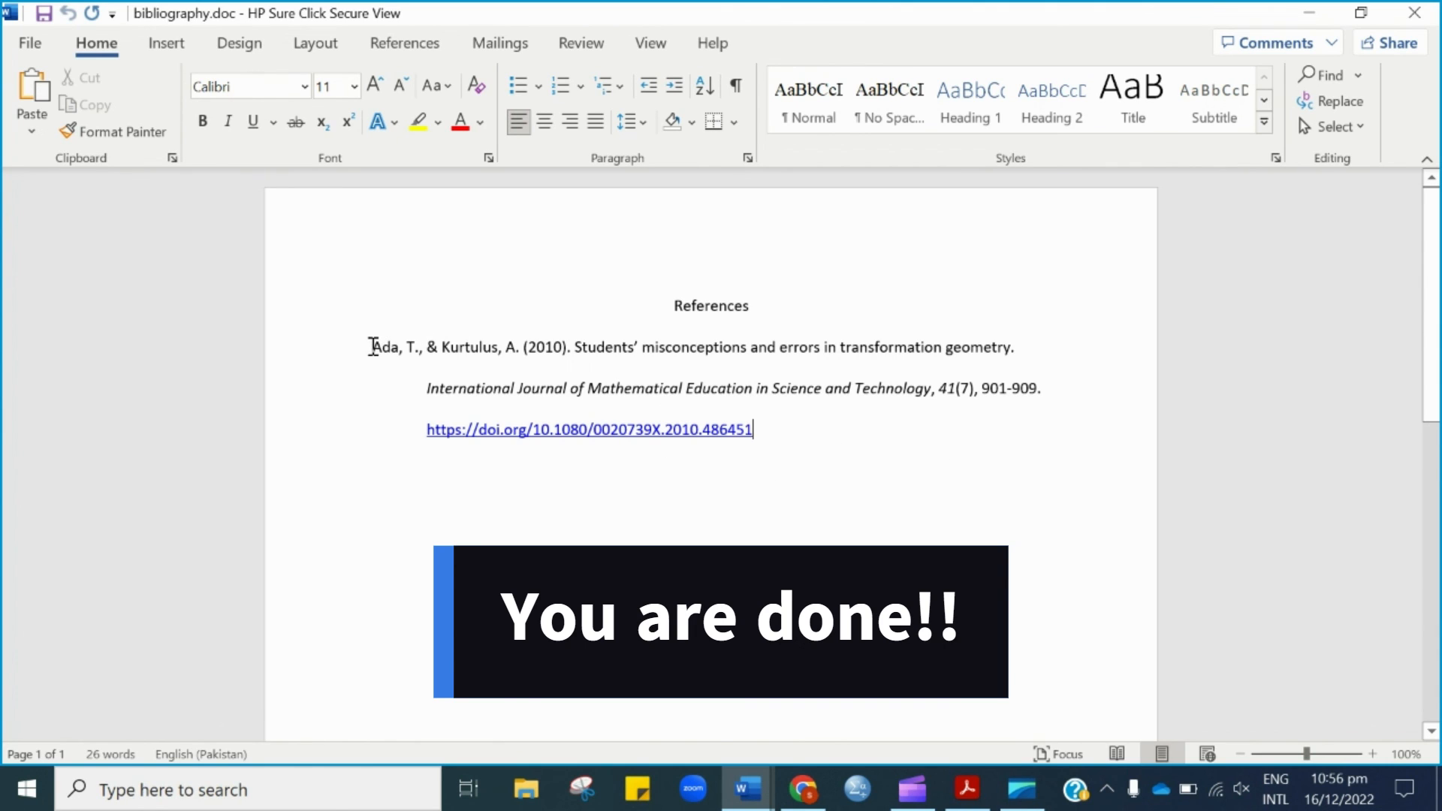
left_click_drag(374, 346, 416, 348)
left_click(410, 347)
left_click_drag(581, 347, 989, 335)
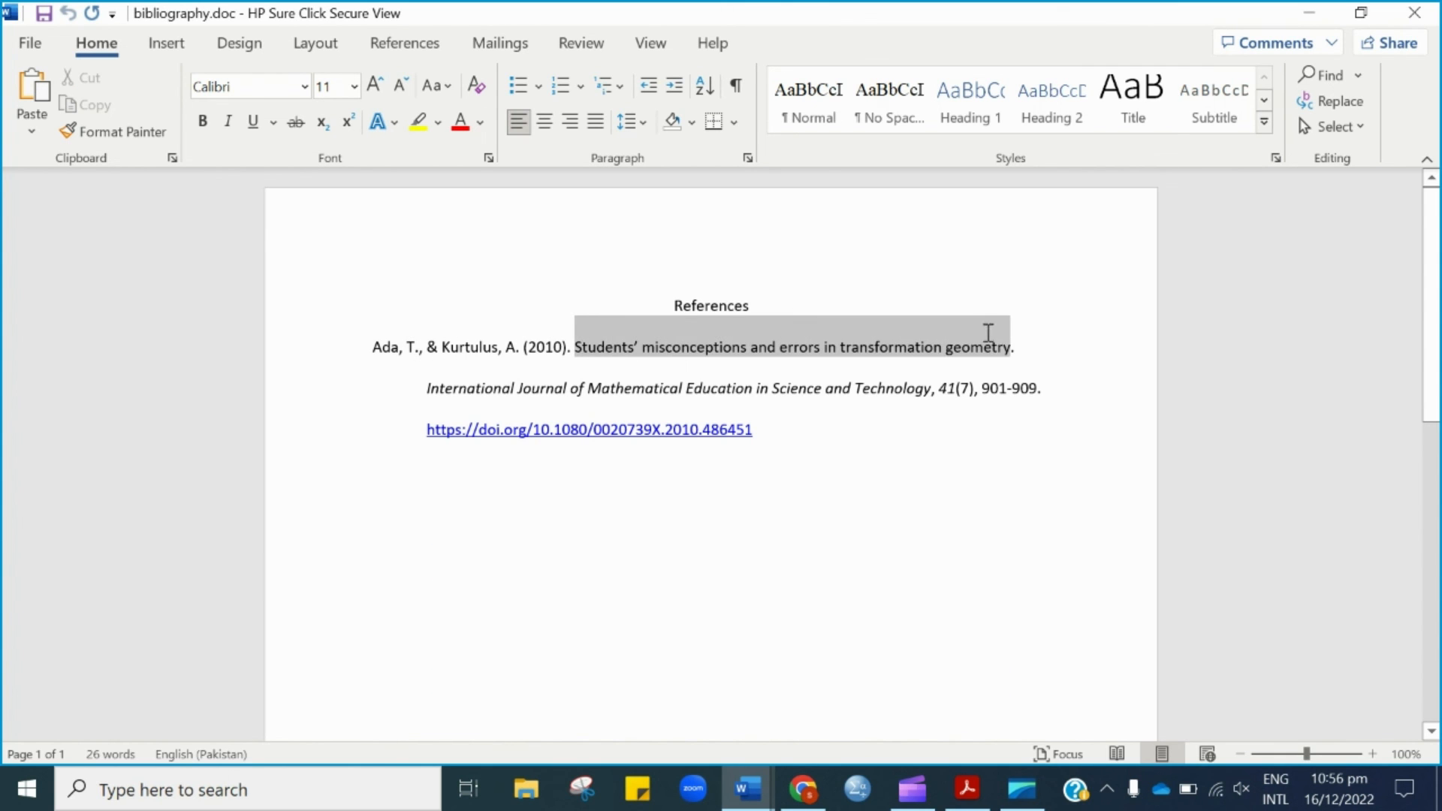